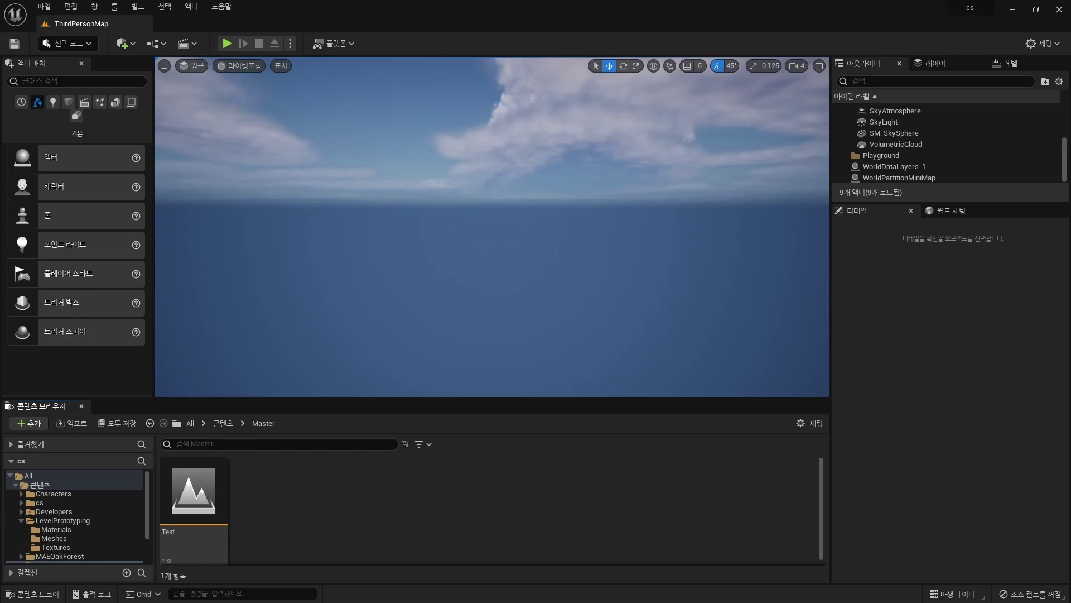
Create a Material asset in the Master folder, keeping the default name NewMaterial
right_click(391, 494)
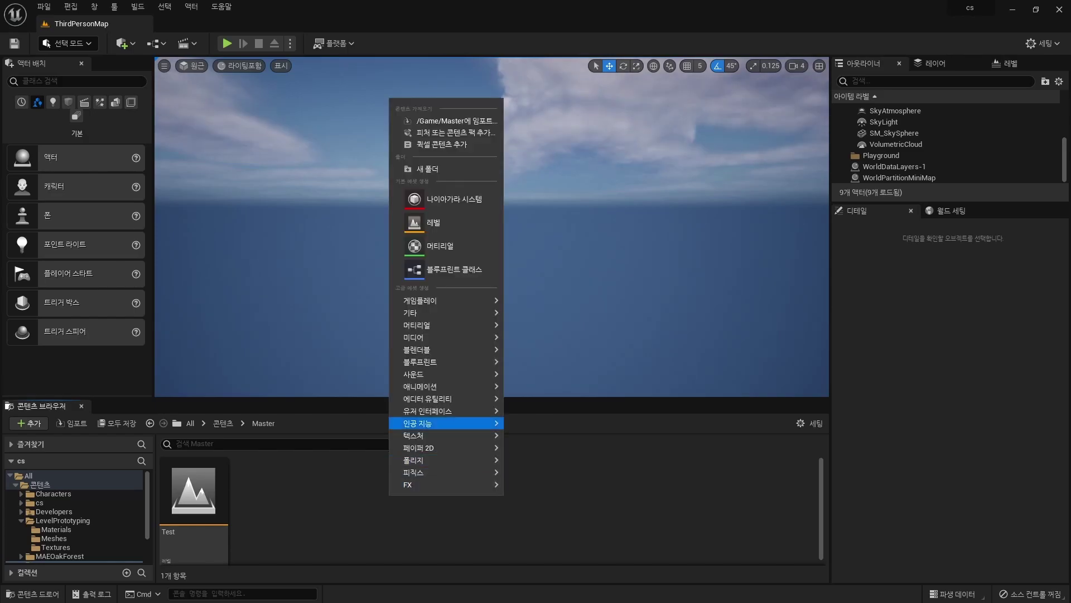
left_click(446, 245)
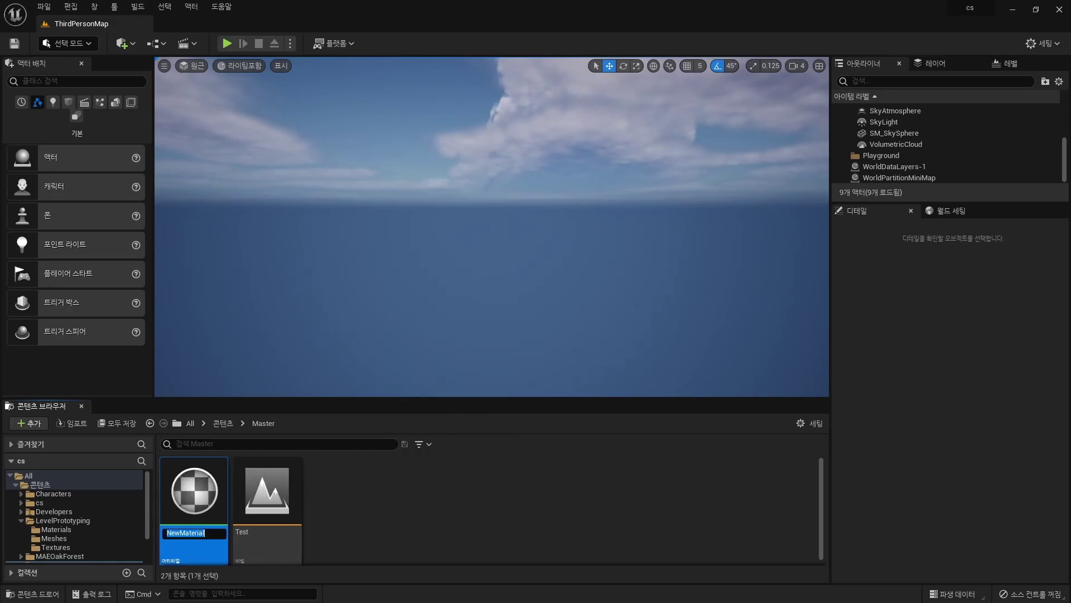
key("Return")
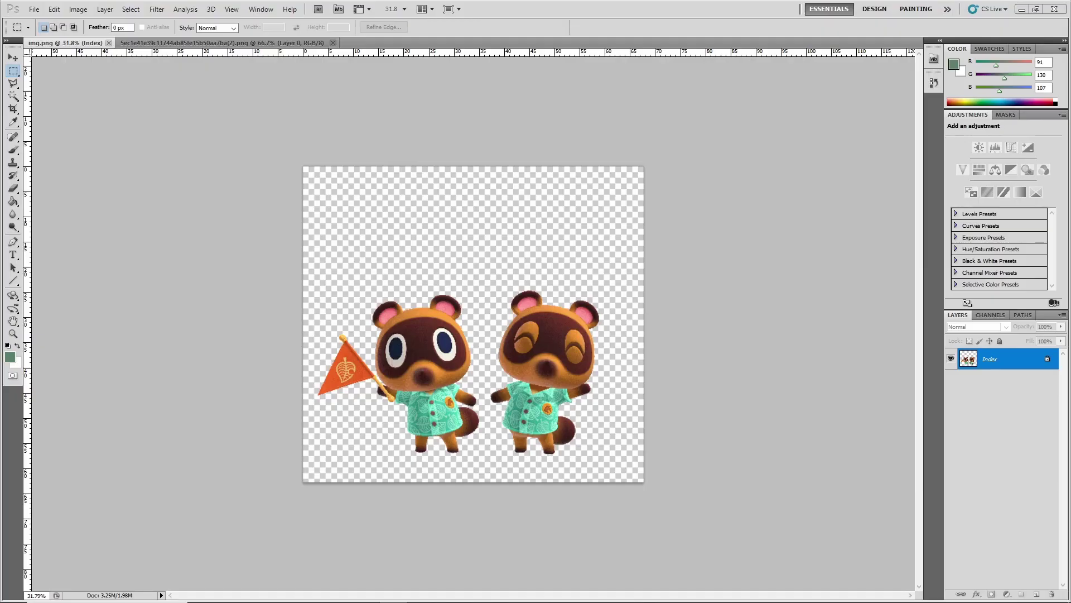
Create a new 1024 × 1024 pixel Photoshop document with a transparent background
key("ctrl+plus")
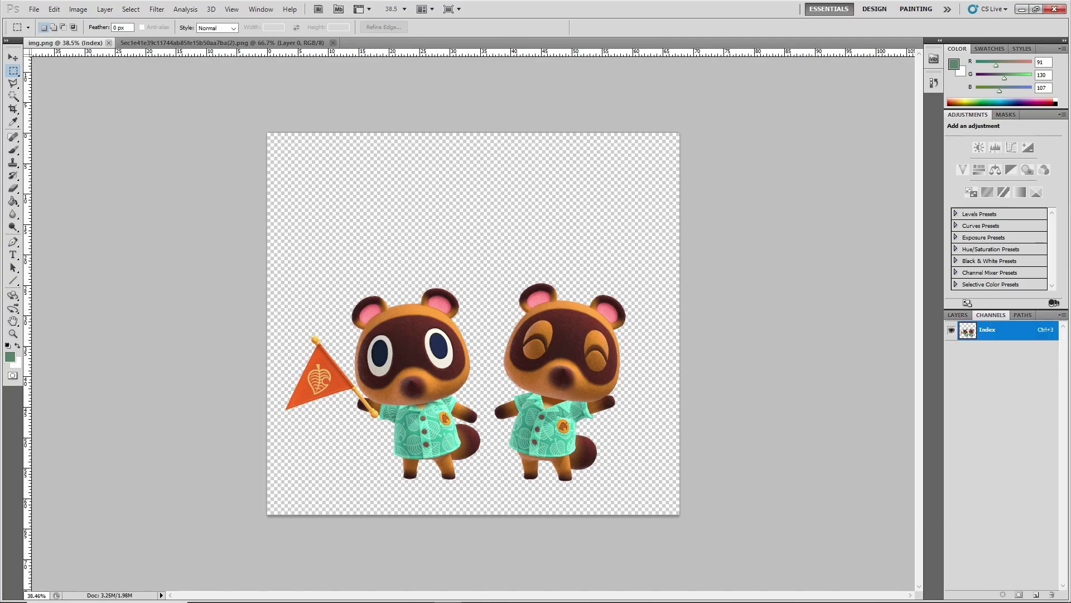
left_click(34, 9)
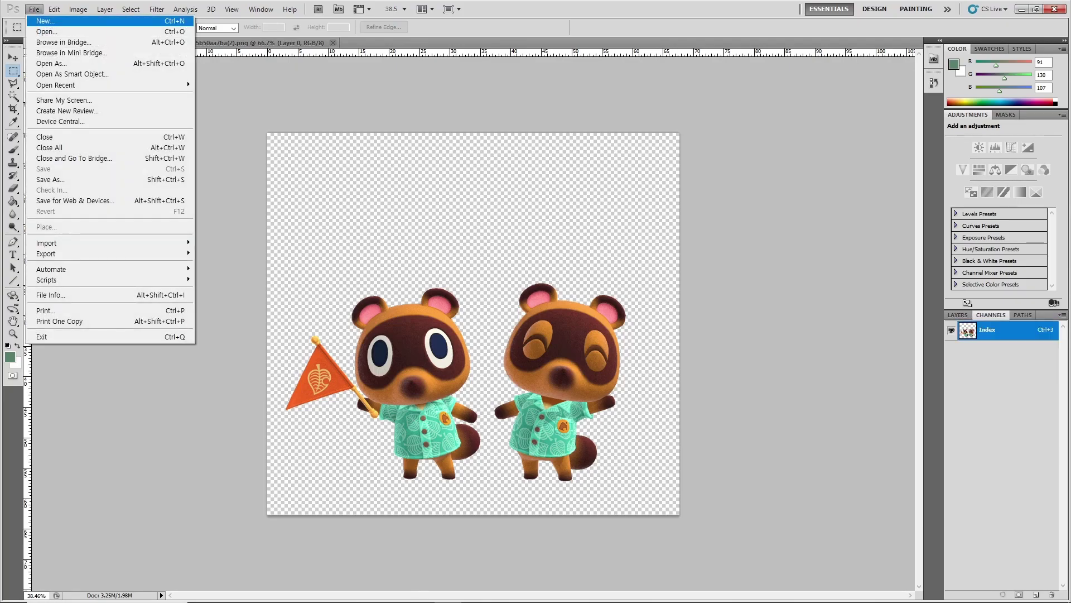
left_click(45, 21)
left_click(503, 204)
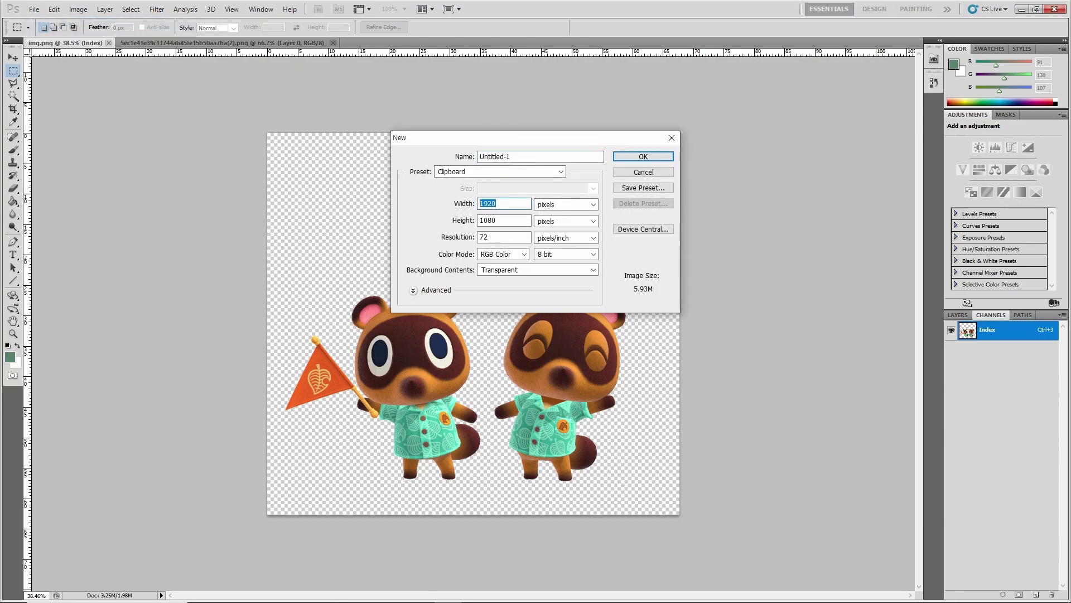
type("10")
key("Tab")
key("Tab")
type("1")
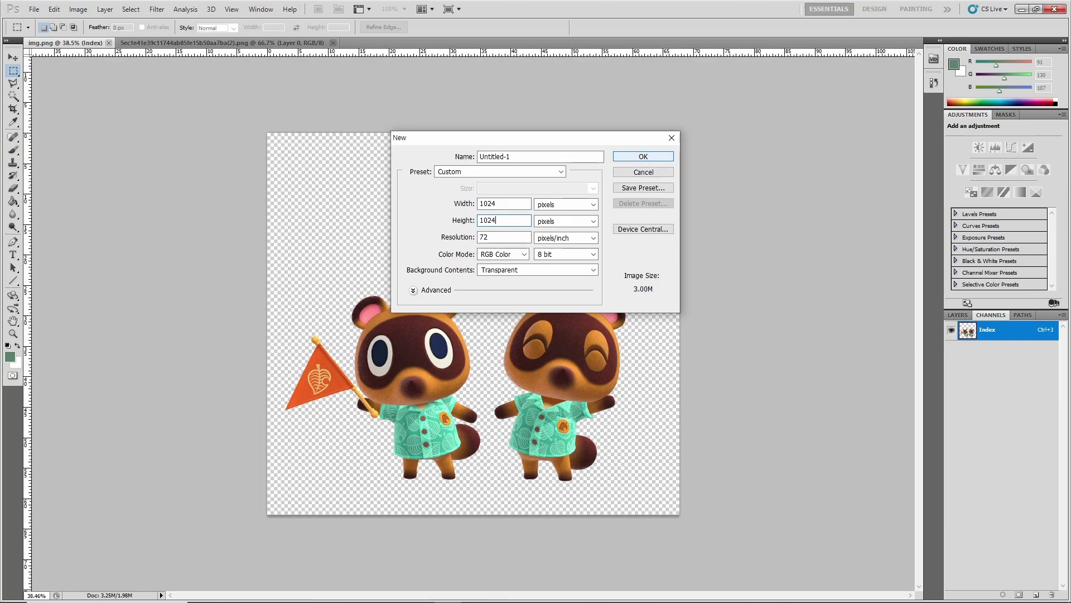
left_click(642, 158)
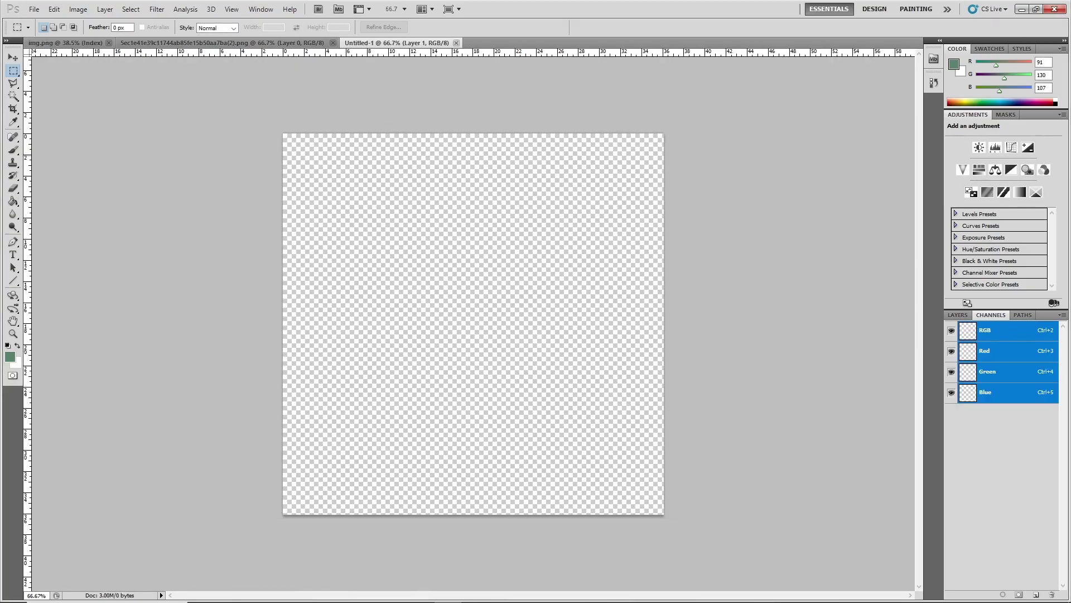
Paste the copied raccoon characters from img.png into Untitled-1 as a new layer
left_click(65, 42)
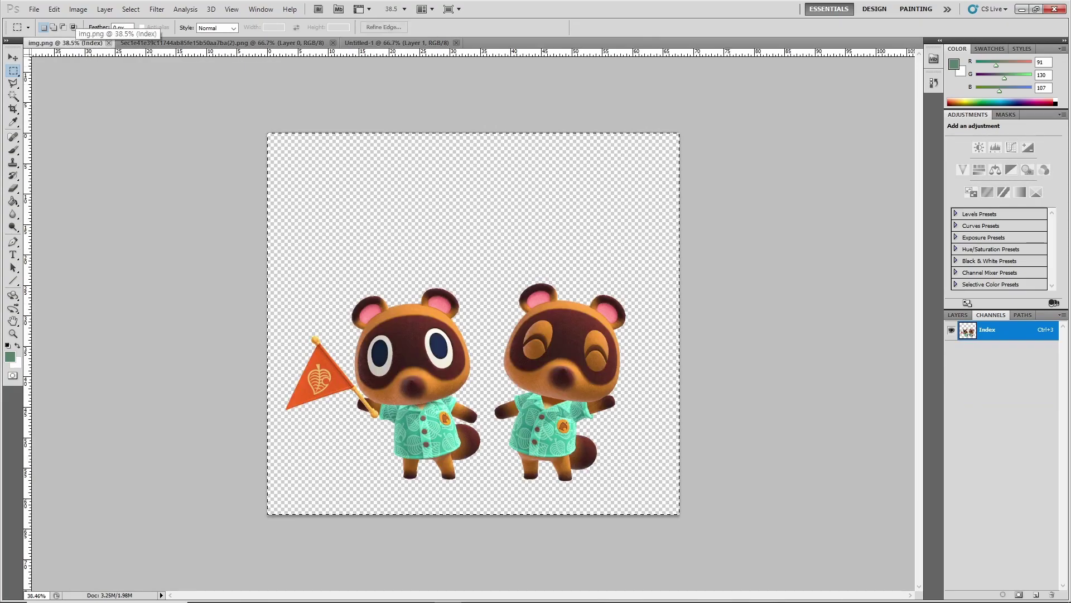
left_click(368, 43)
key("ctrl+v")
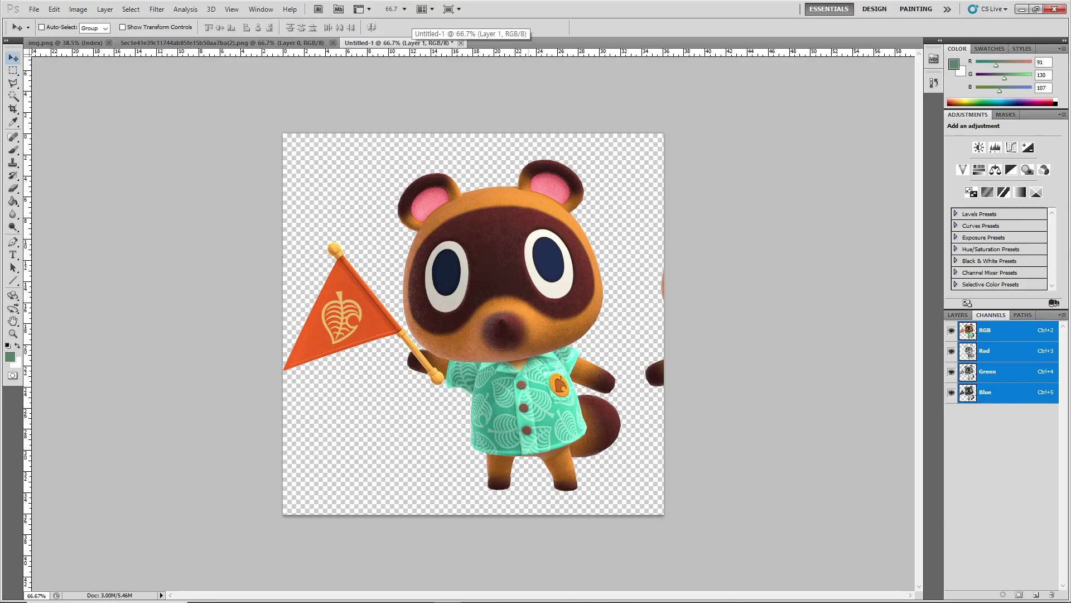
Scale the pasted raccoons to about 57.67% and centre them on the canvas
key("ctrl+t")
left_click_drag(873, 151, 624, 297, "shift")
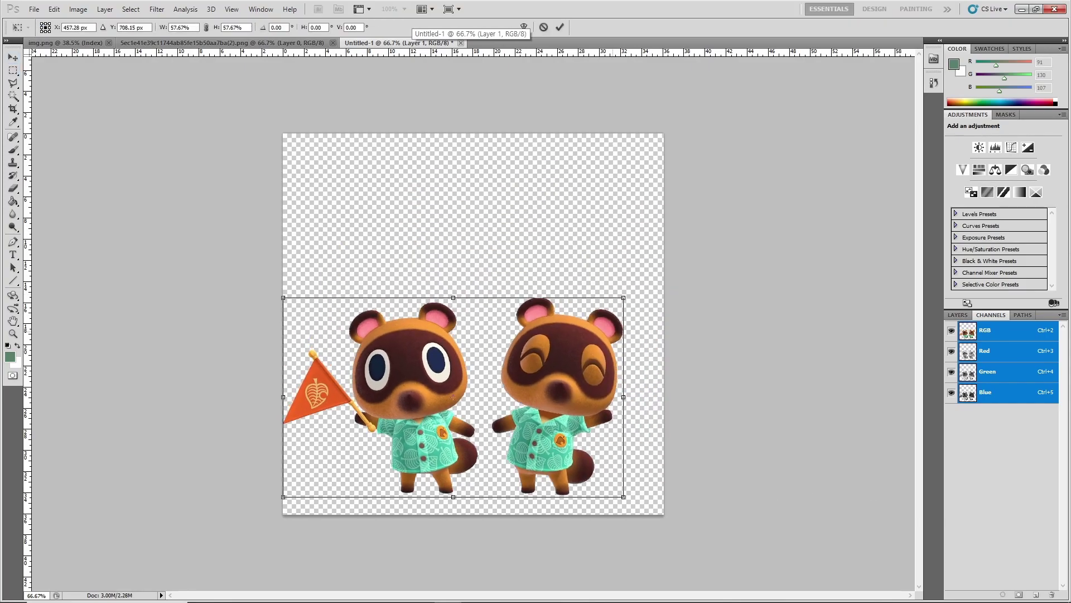
left_click_drag(453, 396, 462, 325)
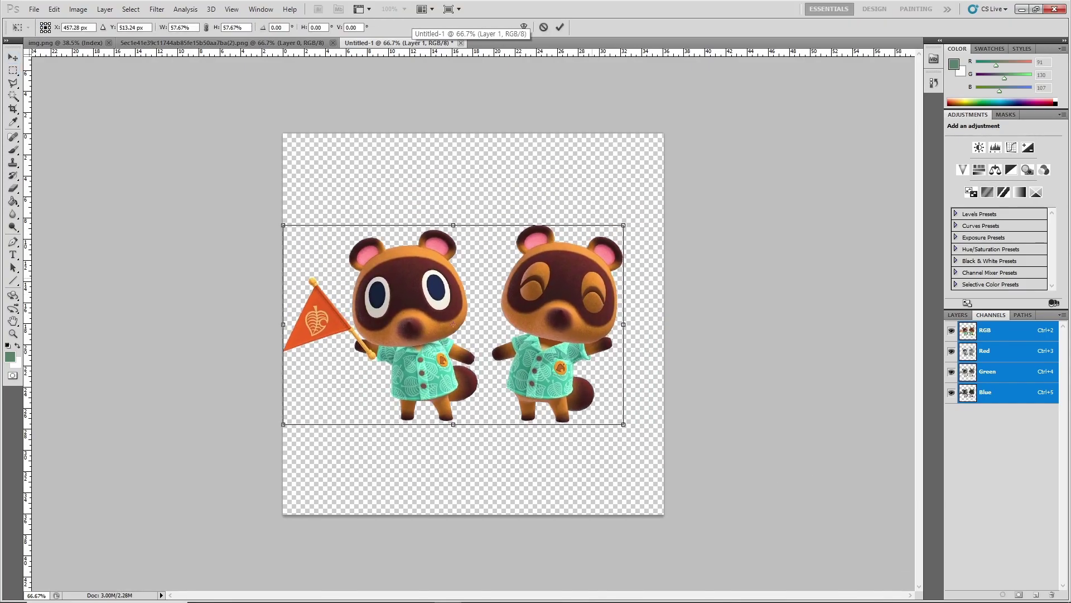
key("Return")
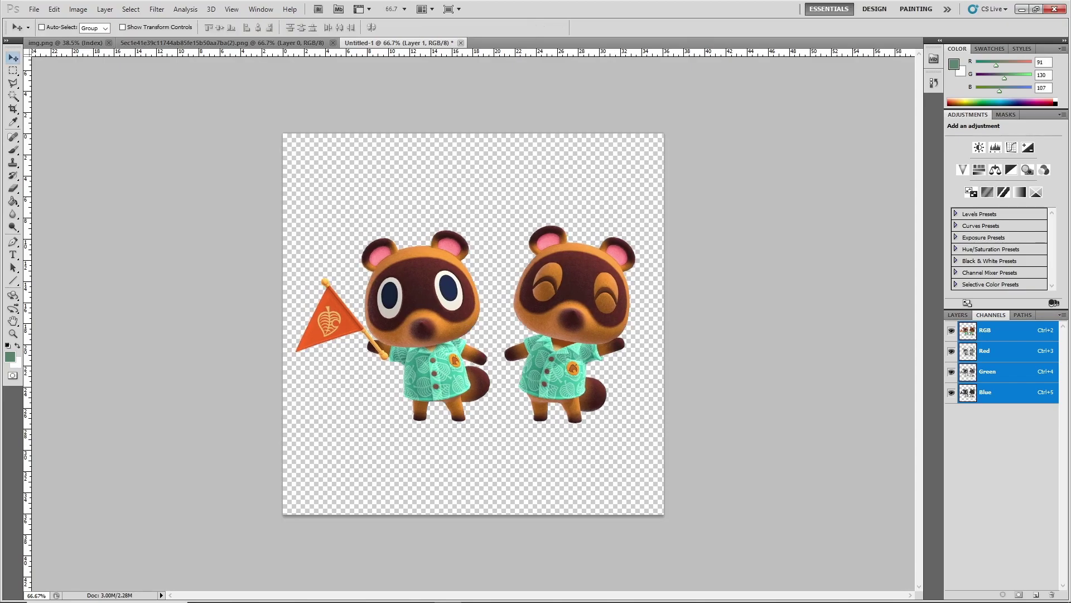
key("ctrl+5")
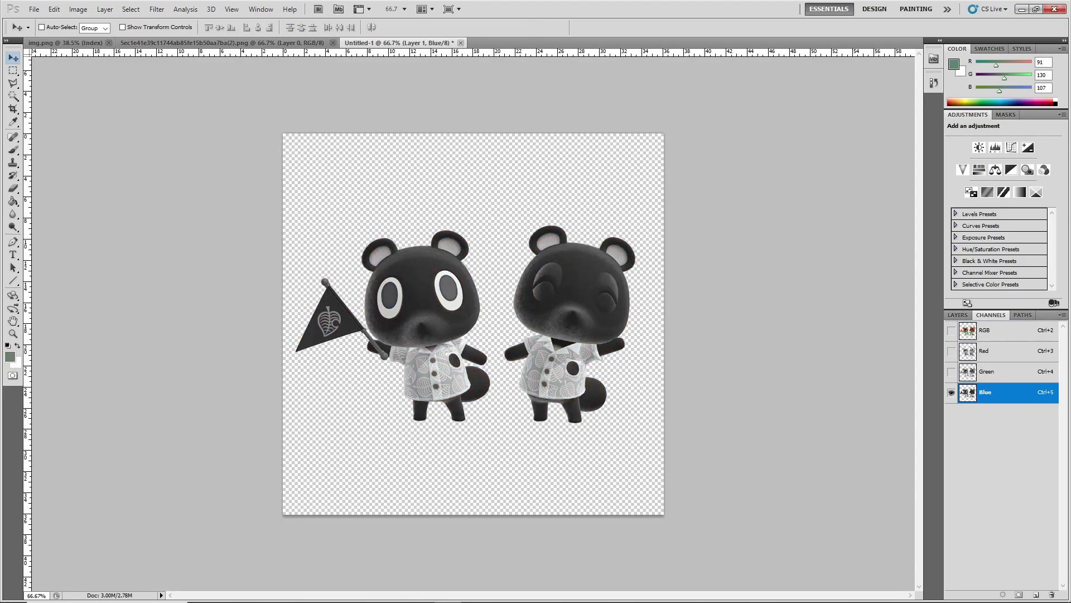
key("ctrl+2")
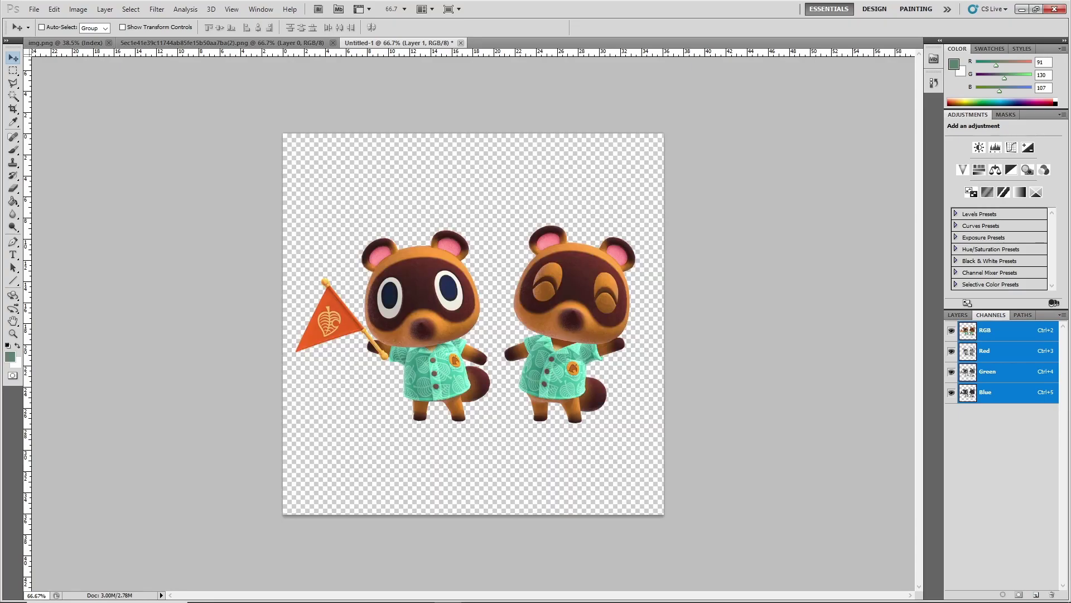
Add an Alpha 1 channel and load Layer 1's raccoon outline as a selection
left_click(1036, 594)
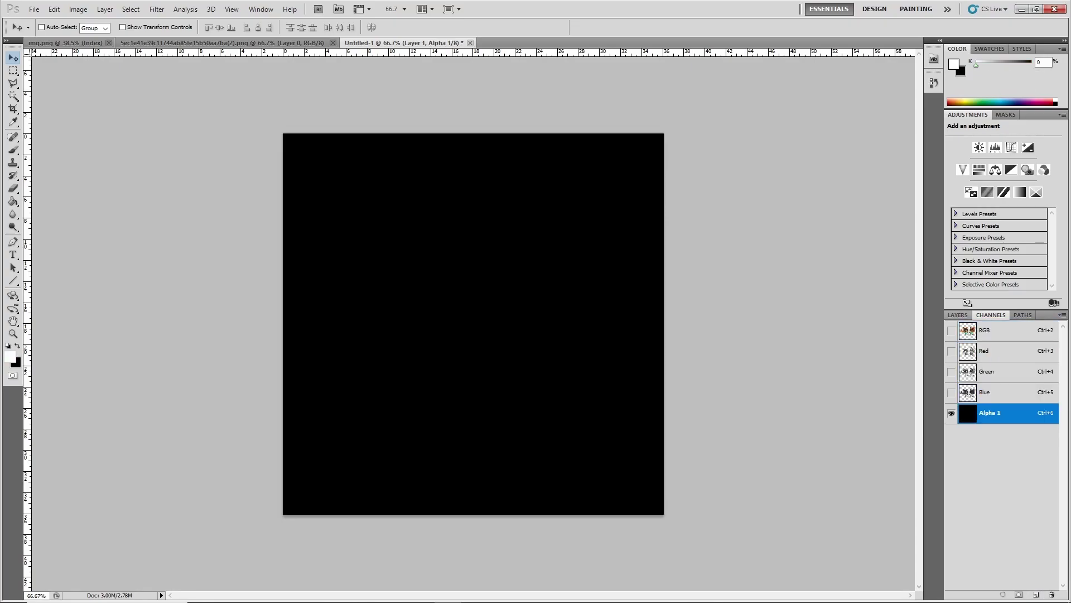
left_click(957, 315)
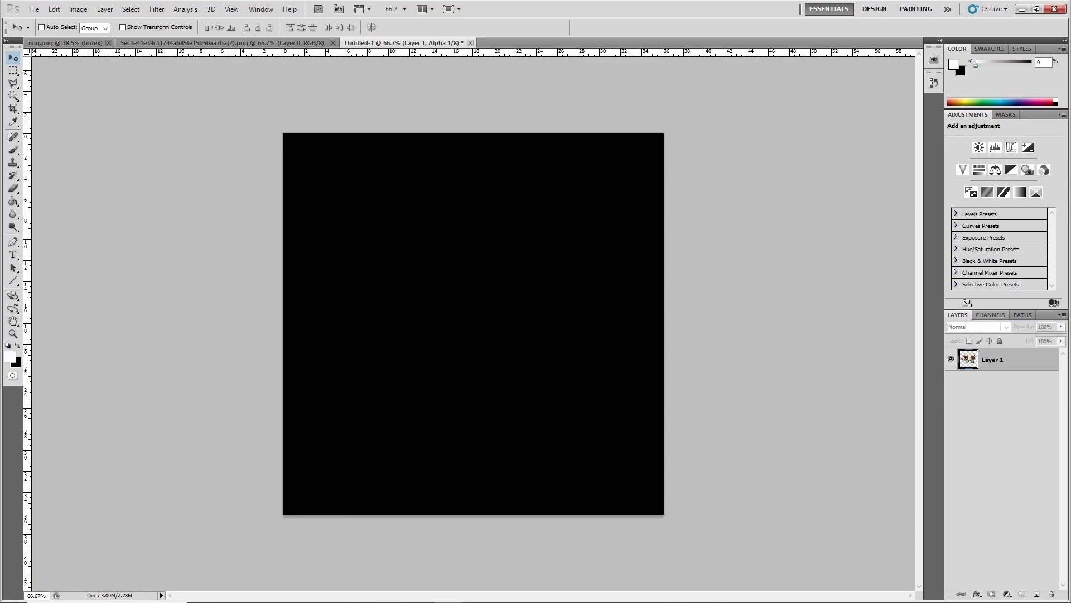
left_click(990, 314)
key("ctrl+2")
left_click(957, 315)
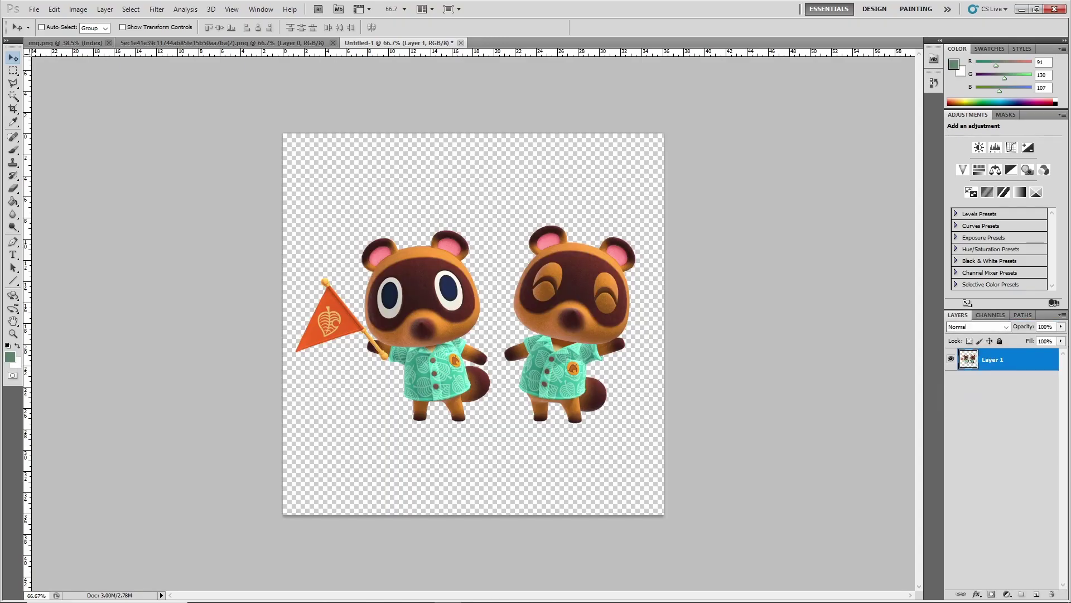
left_click(968, 359, "ctrl")
scroll(471, 327, "up", 3, "alt")
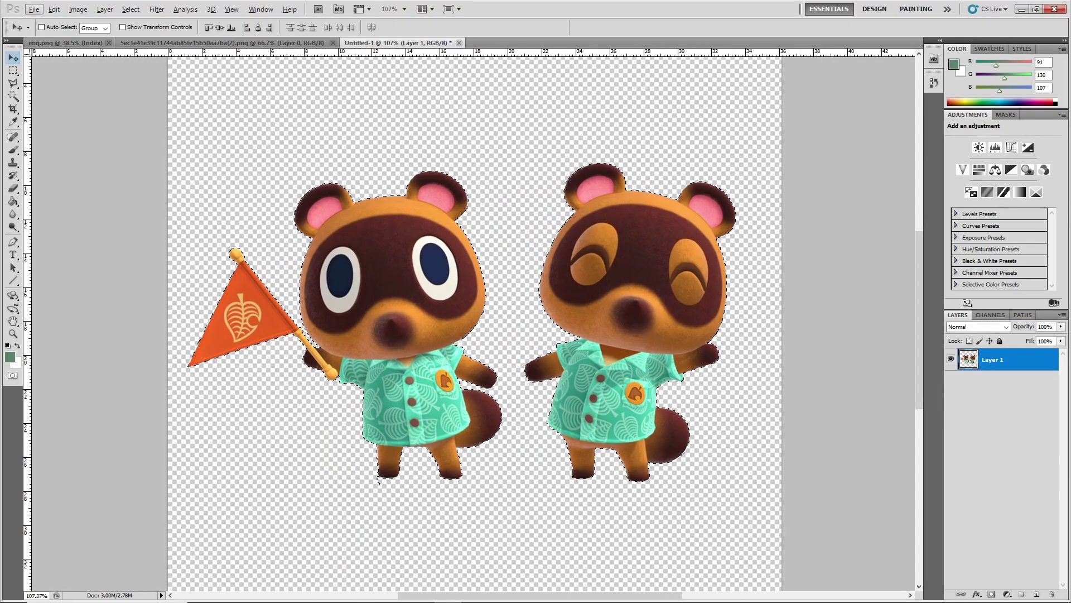
left_click(990, 314)
left_click(990, 412)
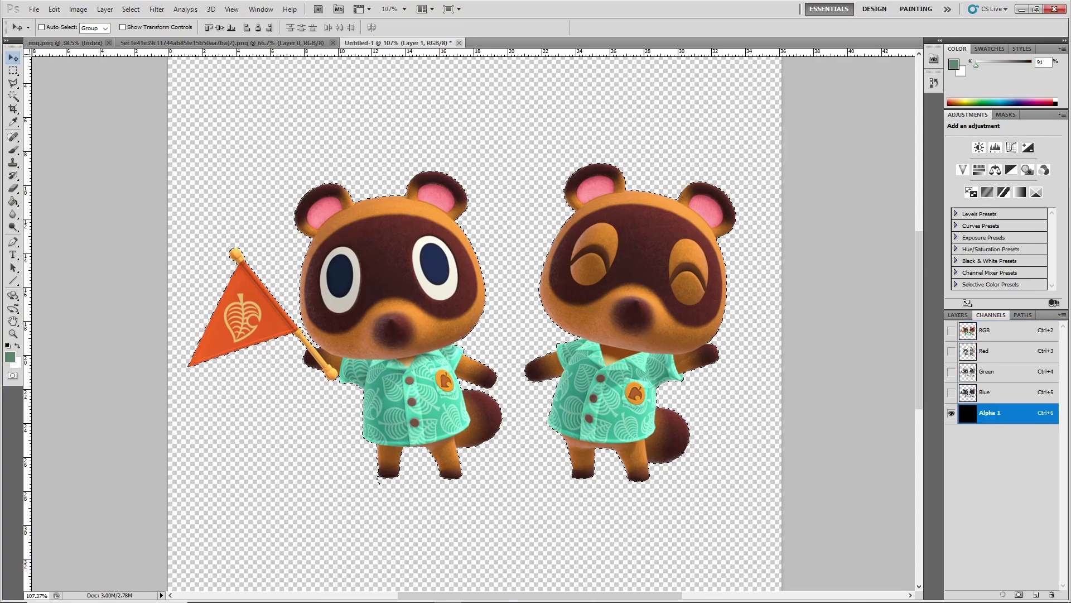
Fill the raccoon selection white in Alpha 1, deselect, and bring up the leaf-pattern image
key("g")
key("x")
key("alt+BackSpace")
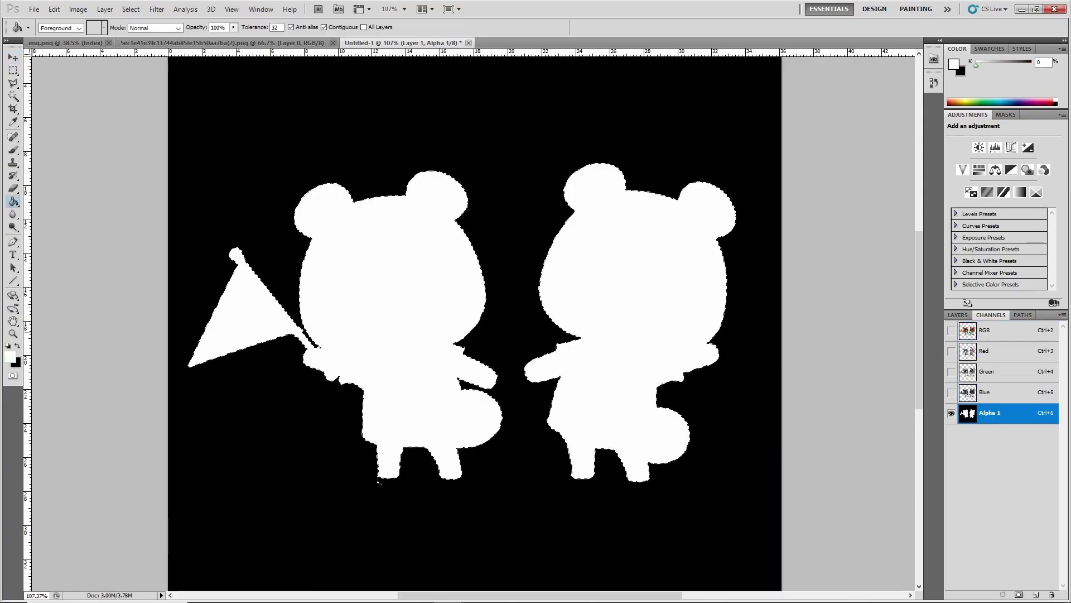
key("m")
key("ctrl+d")
key("ctrl+2")
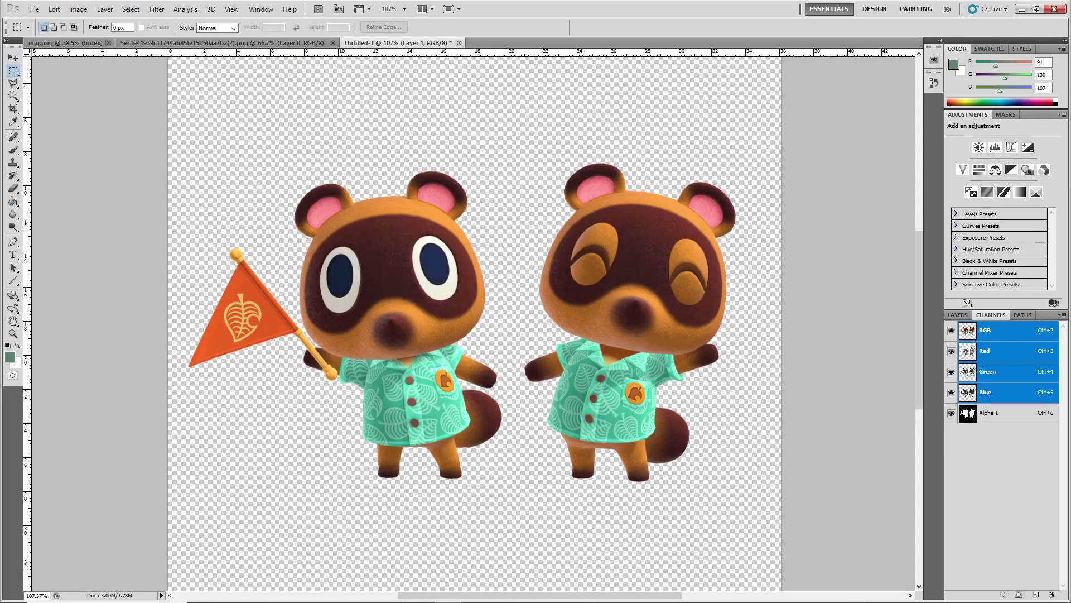
scroll(561, 430, "down", 3, "alt")
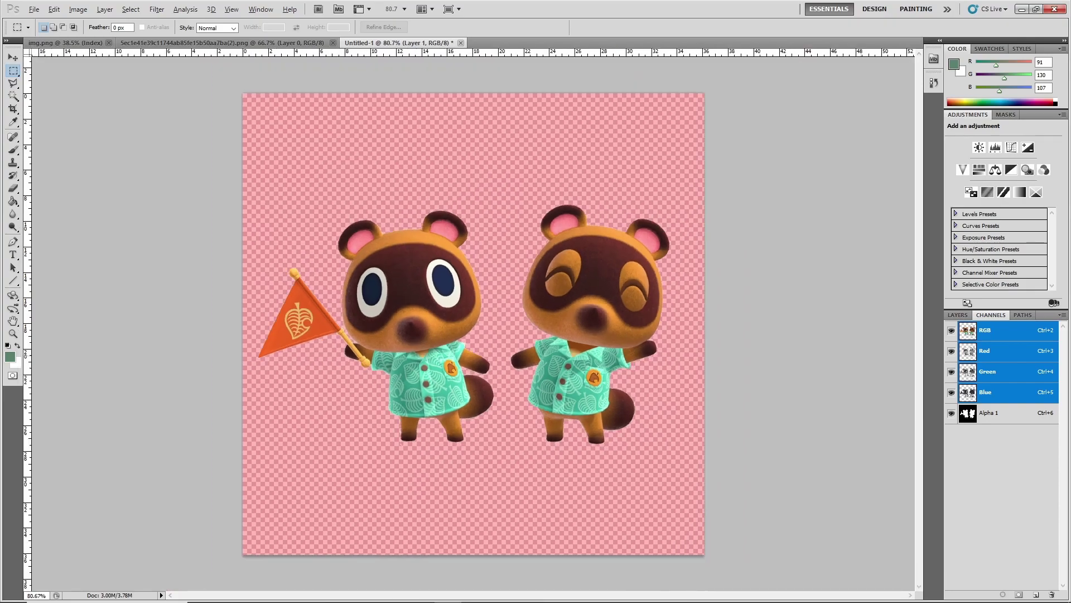
left_click(957, 314)
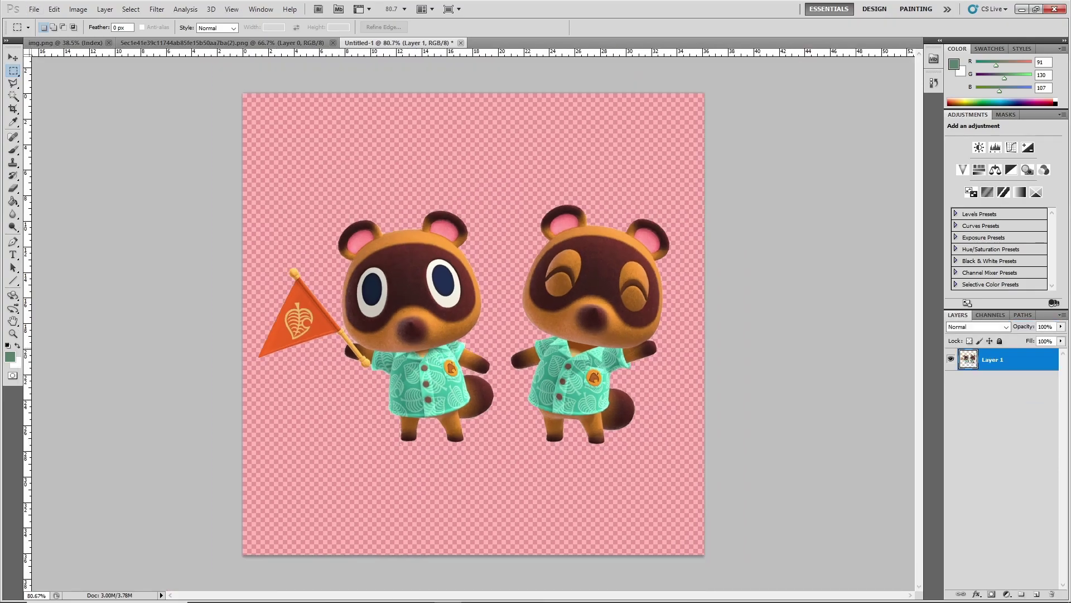
left_click(279, 43)
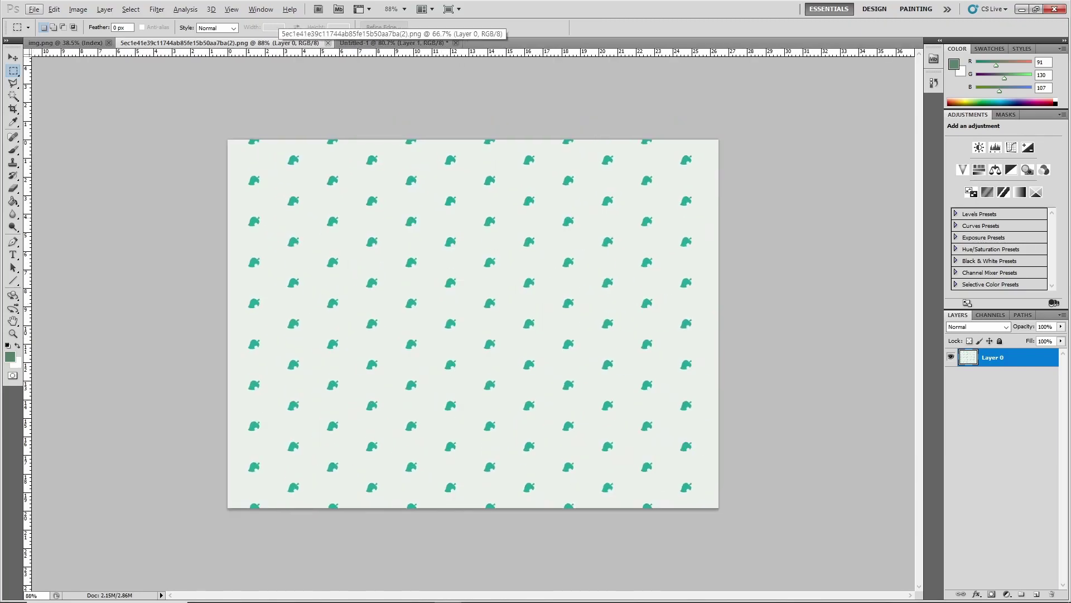
Open the leaf pattern's Image Size settings and turn off Constrain Proportions
scroll(473, 323, "down", 1, "alt")
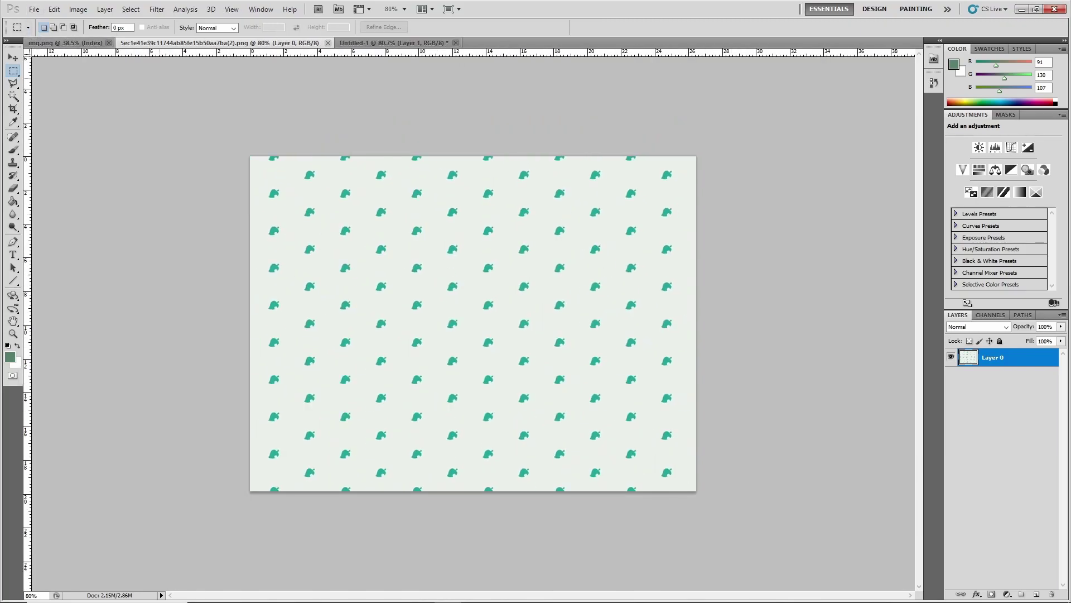
scroll(473, 323, "down", 2, "alt")
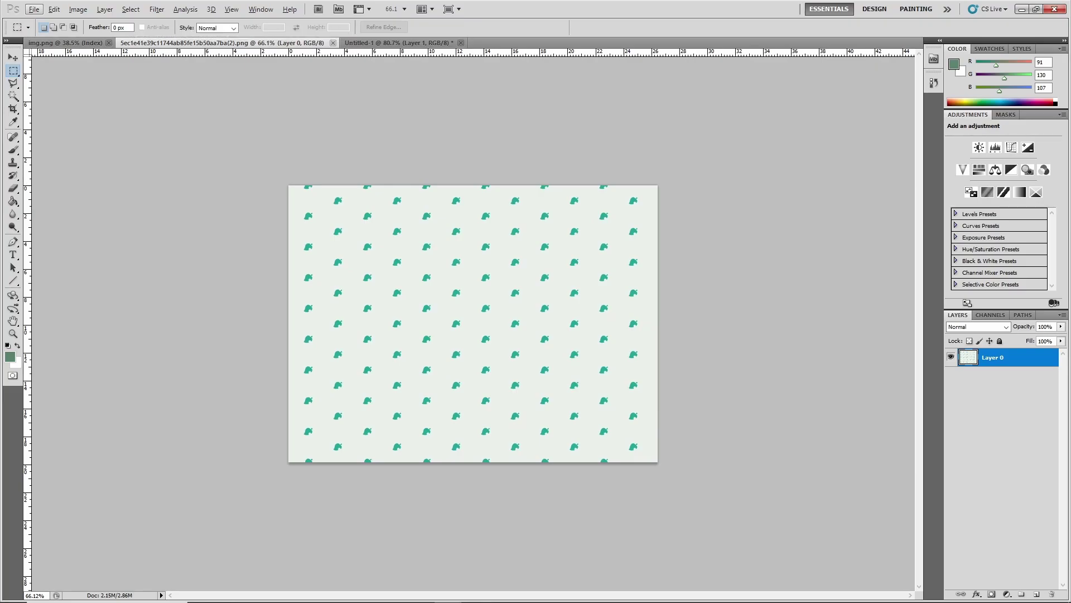
left_click(105, 9)
left_click(95, 89)
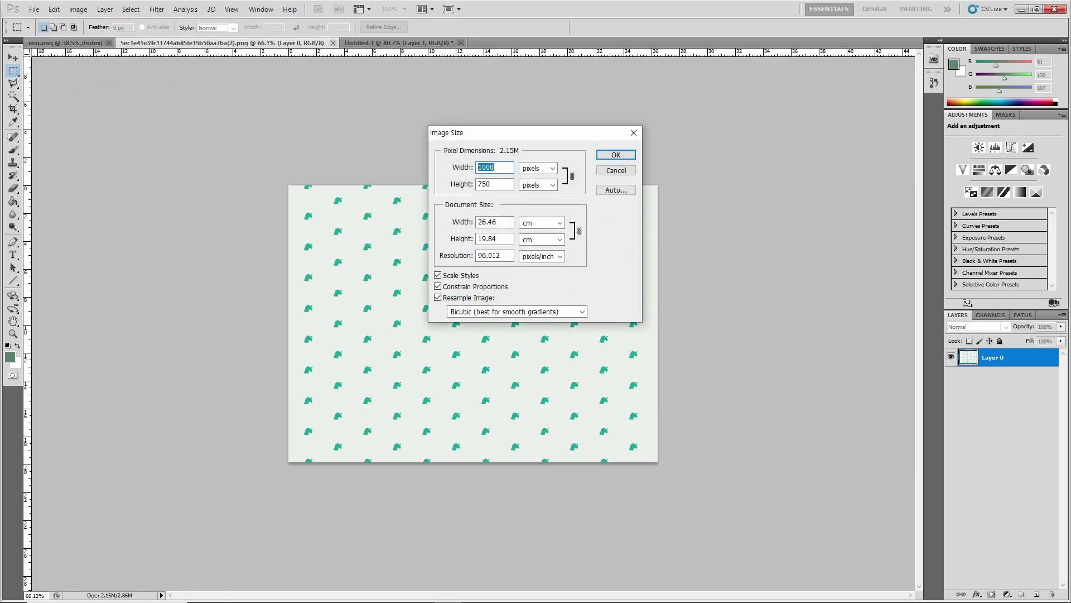
left_click(541, 222)
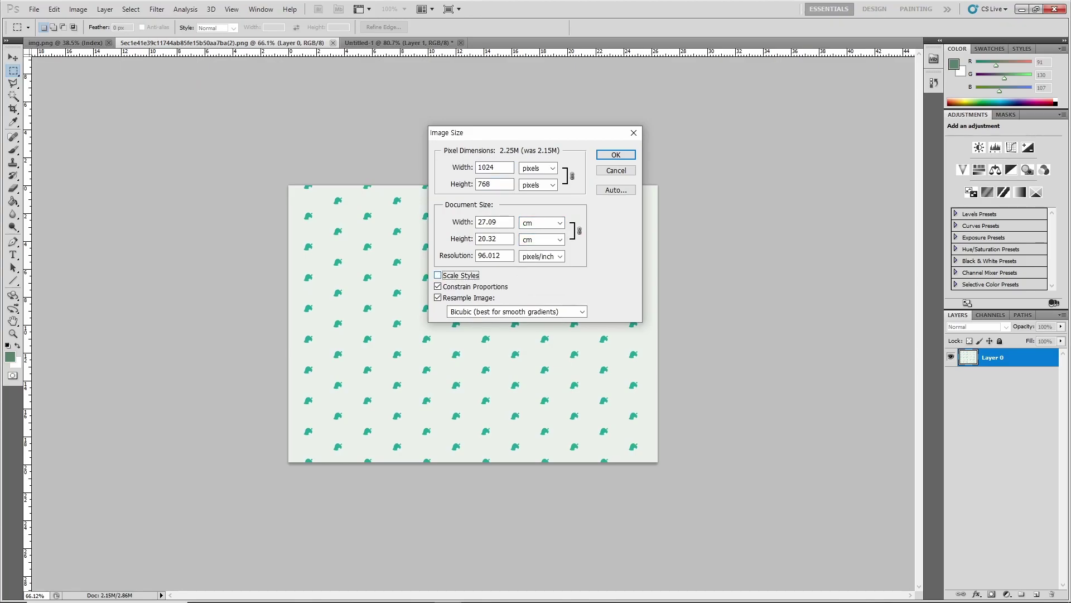
left_click(438, 286)
Set width and height to 1024 pixels and apply the resize
type("750")
type("1000")
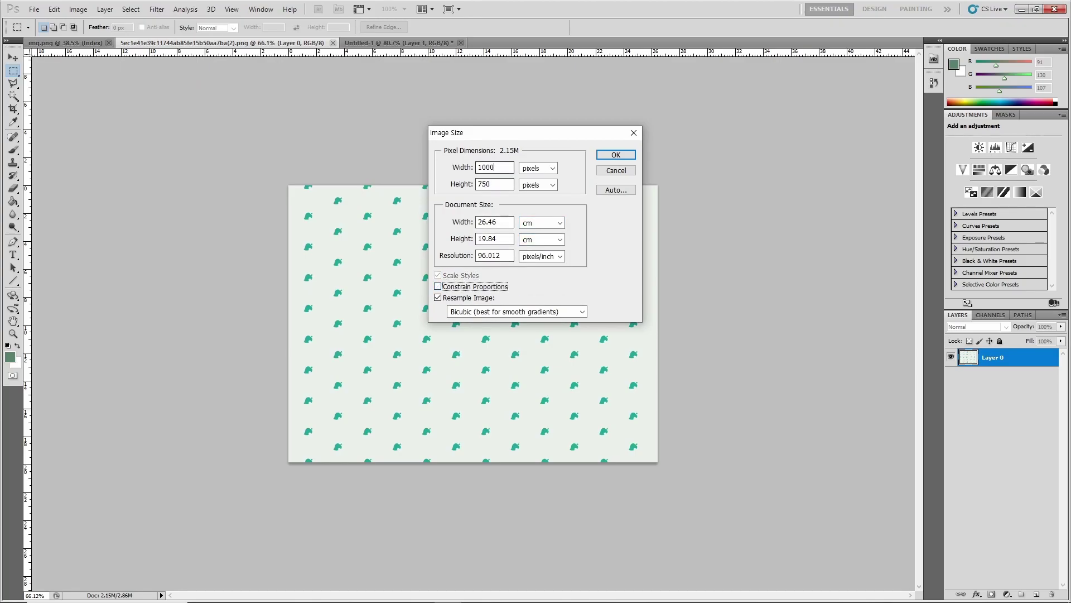
double_click(494, 167)
type("1024")
key("Tab")
key("Tab")
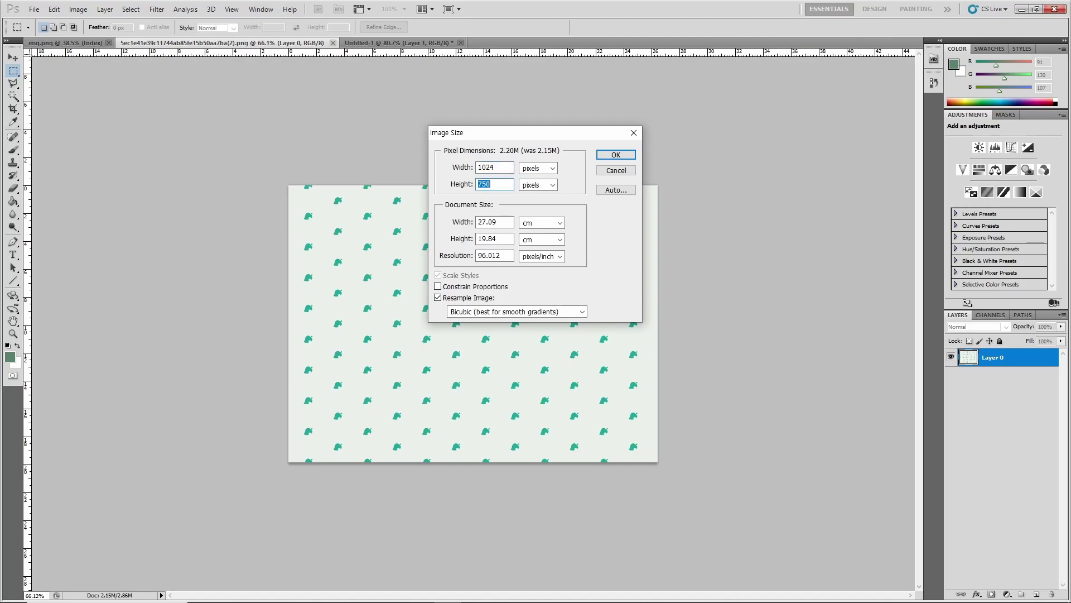
key("Tab")
key("shift+Tab")
type("1024")
key("Return")
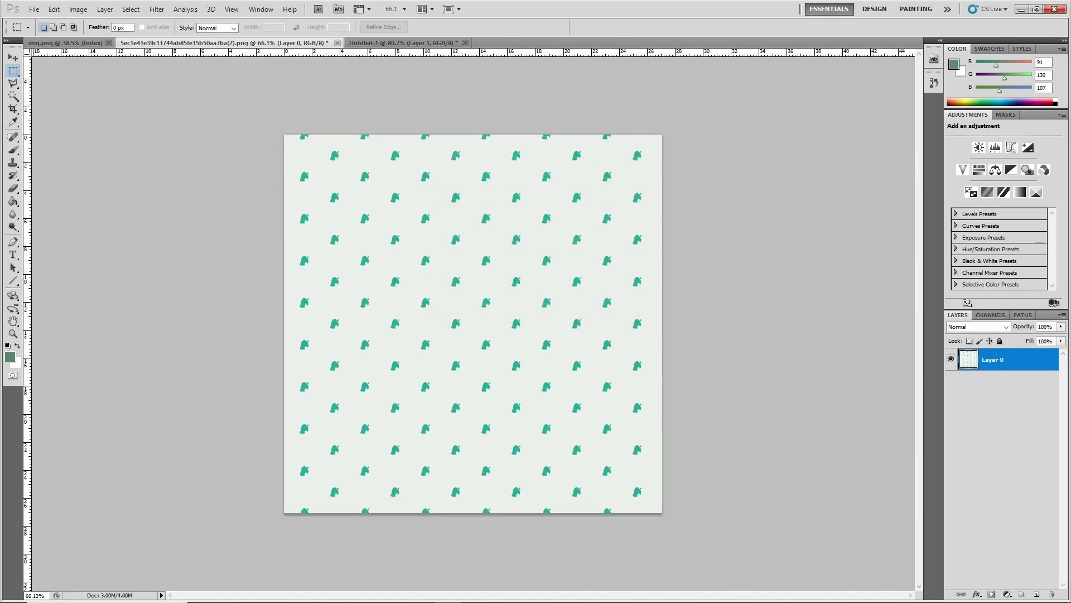
key("ctrl+plus")
key("ctrl+minus")
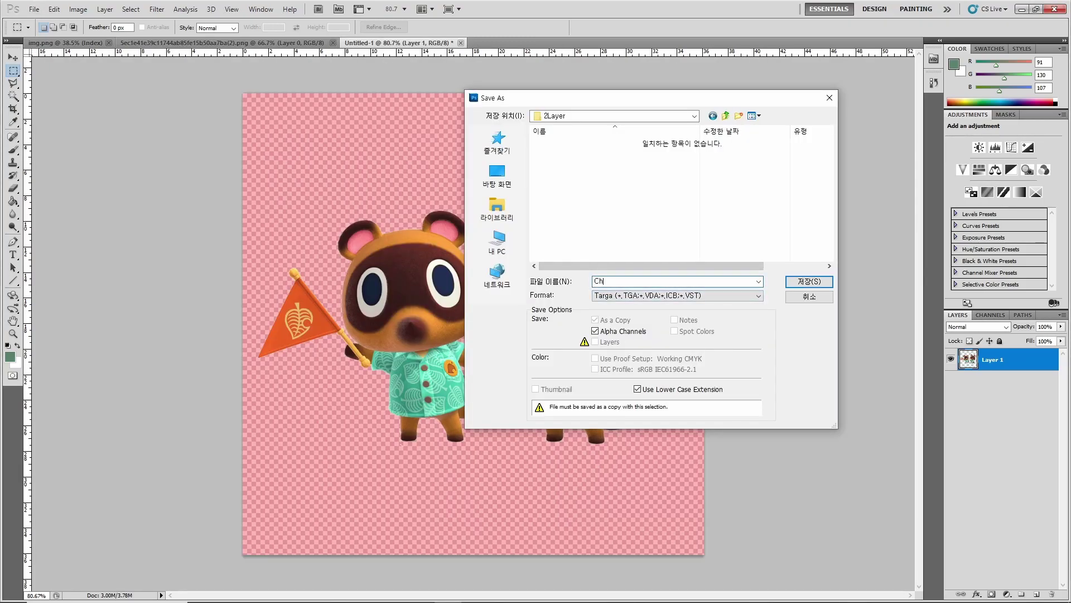
Save Untitled-1 as T_Character, a 32 bits/pixel Targa file with alpha channels
type("haracter")
key("Home")
type("T_")
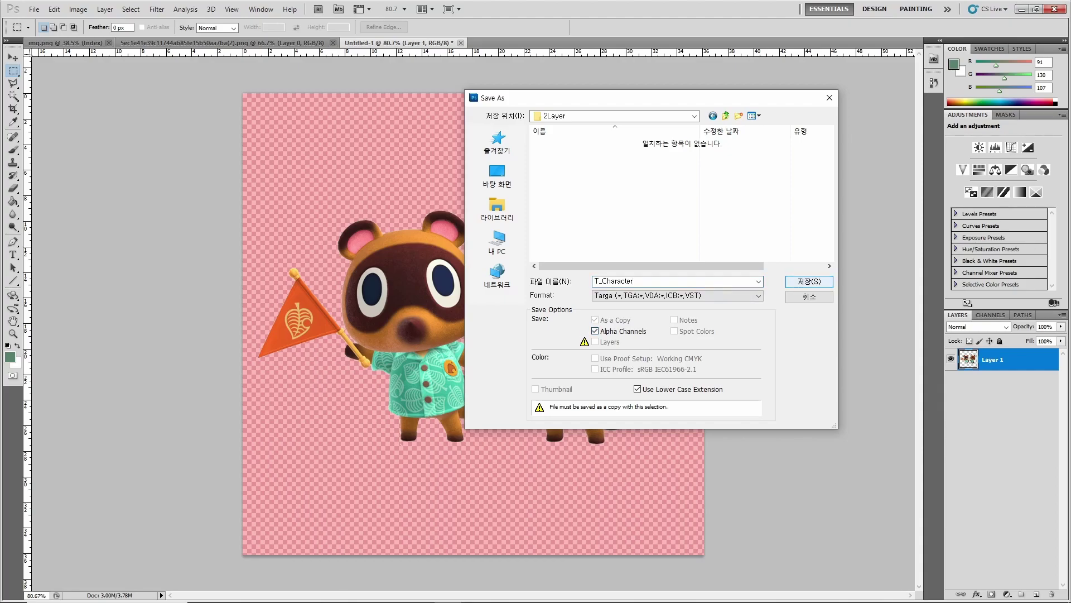
left_click(809, 281)
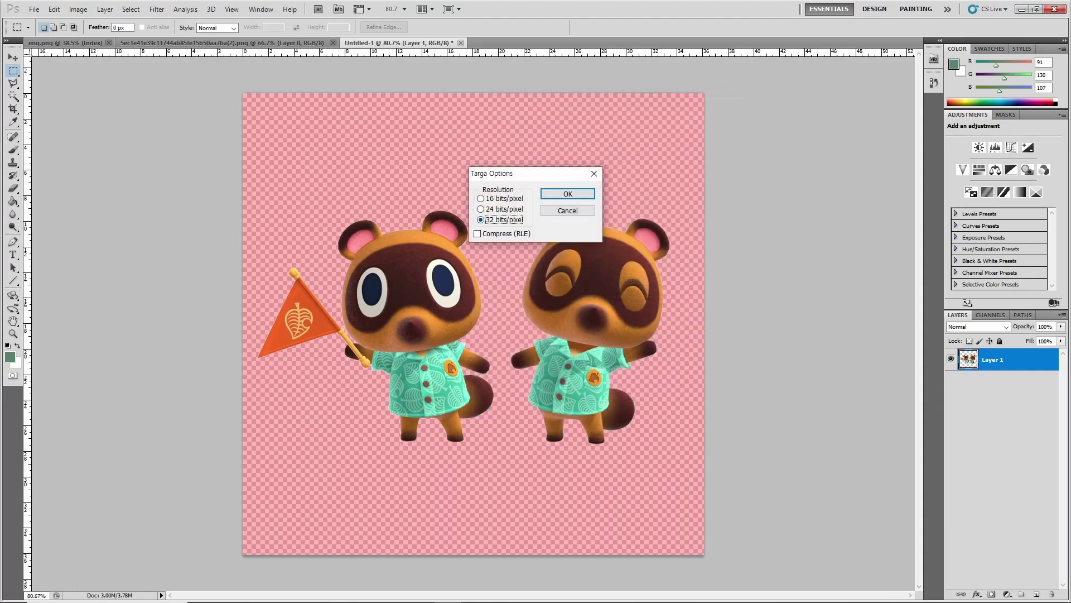
left_click(568, 193)
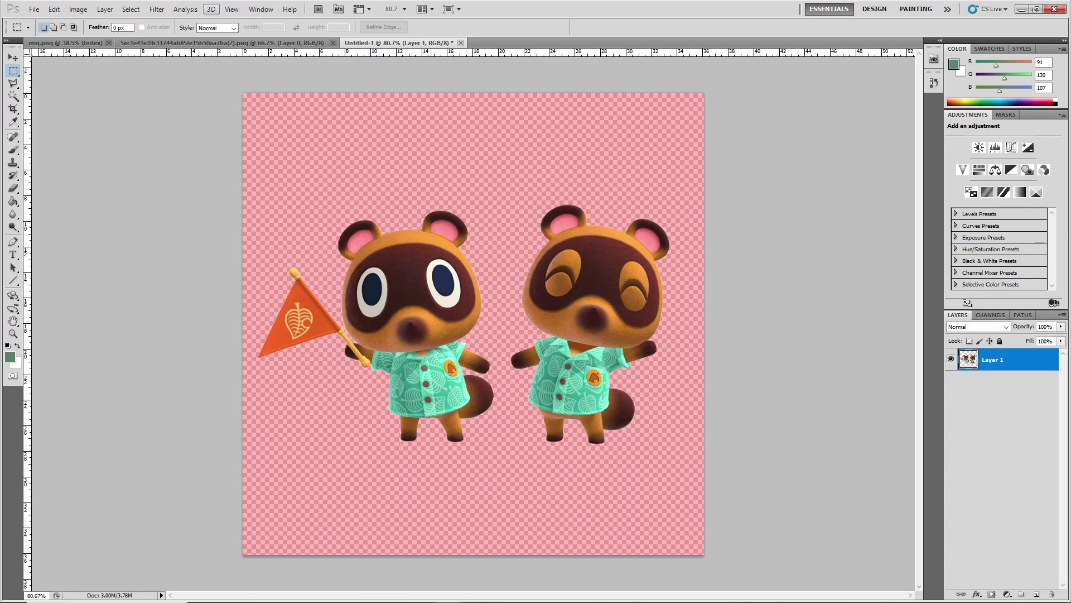
key("alt+Tab")
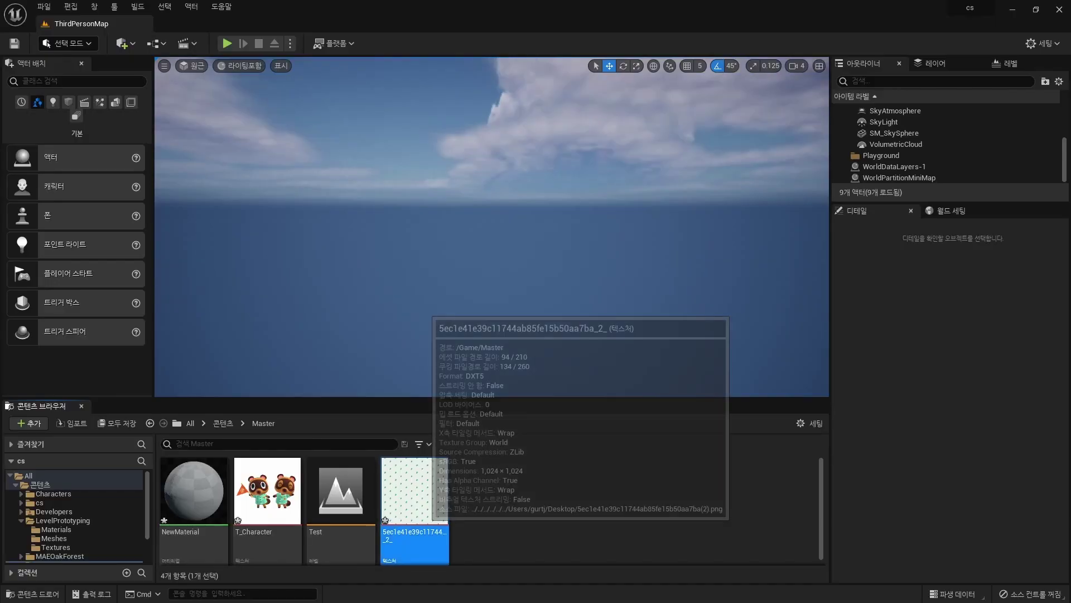
double_click(414, 491)
double_click(341, 491)
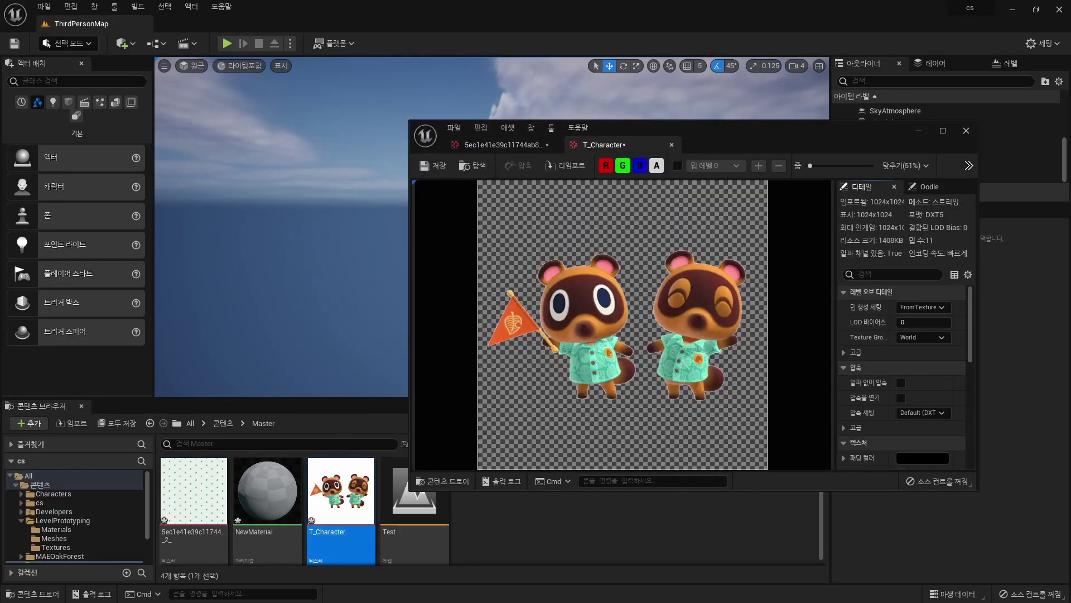
left_click(942, 130)
left_click(196, 44)
left_click(229, 44)
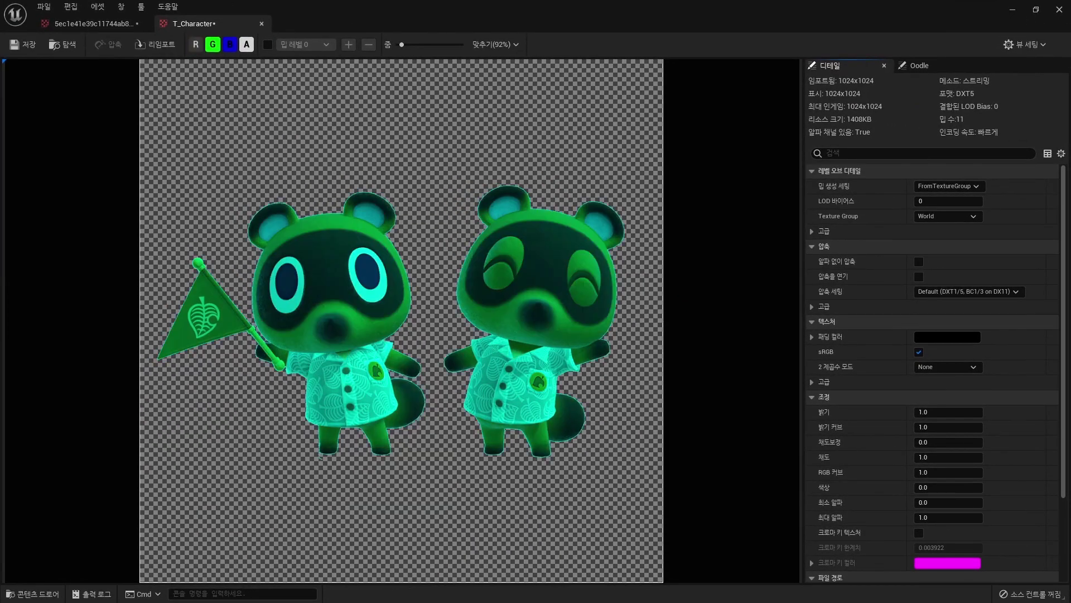
left_click(213, 44)
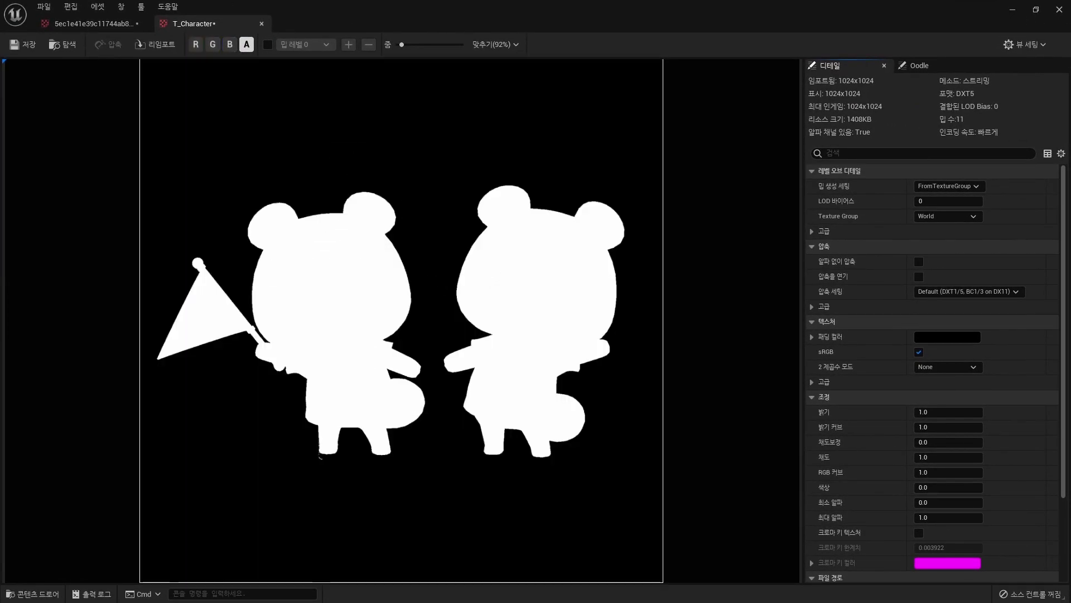
left_click(196, 44)
left_click(212, 44)
left_click(229, 44)
left_click(246, 44)
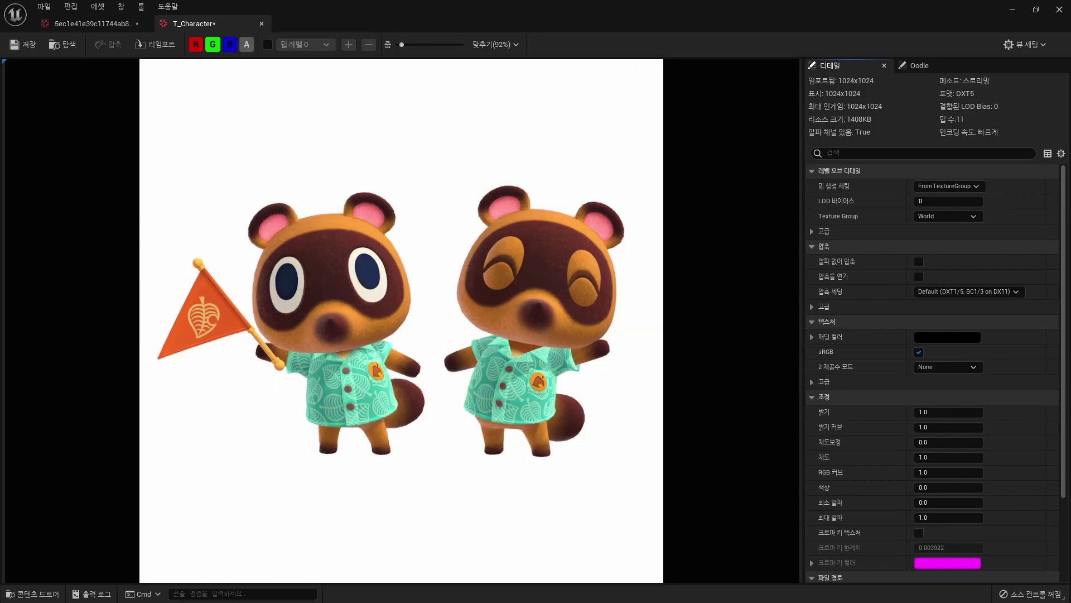
left_click(149, 44)
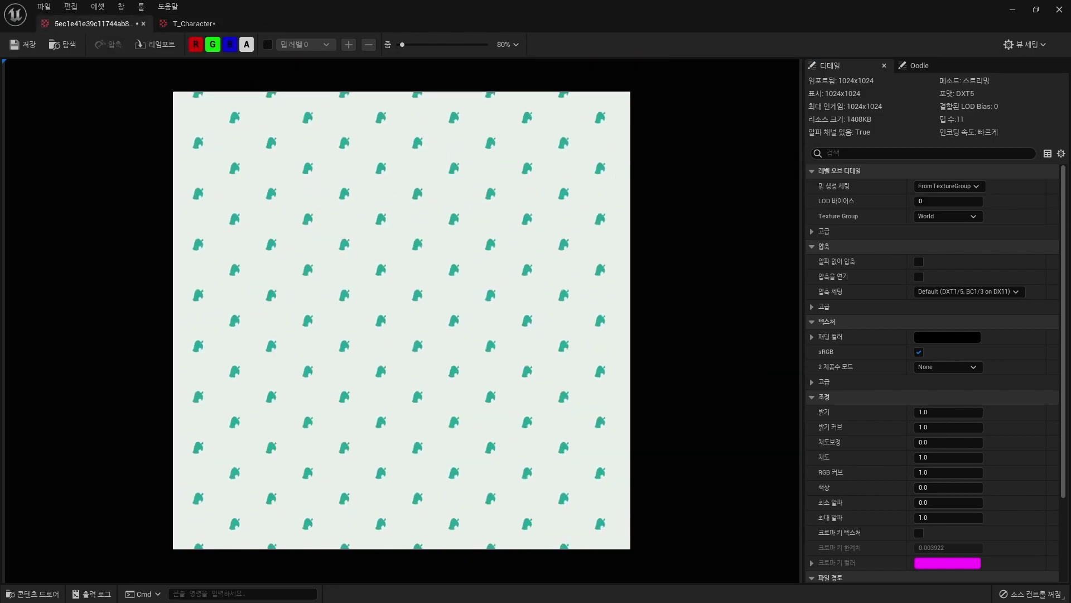
left_click(1059, 9)
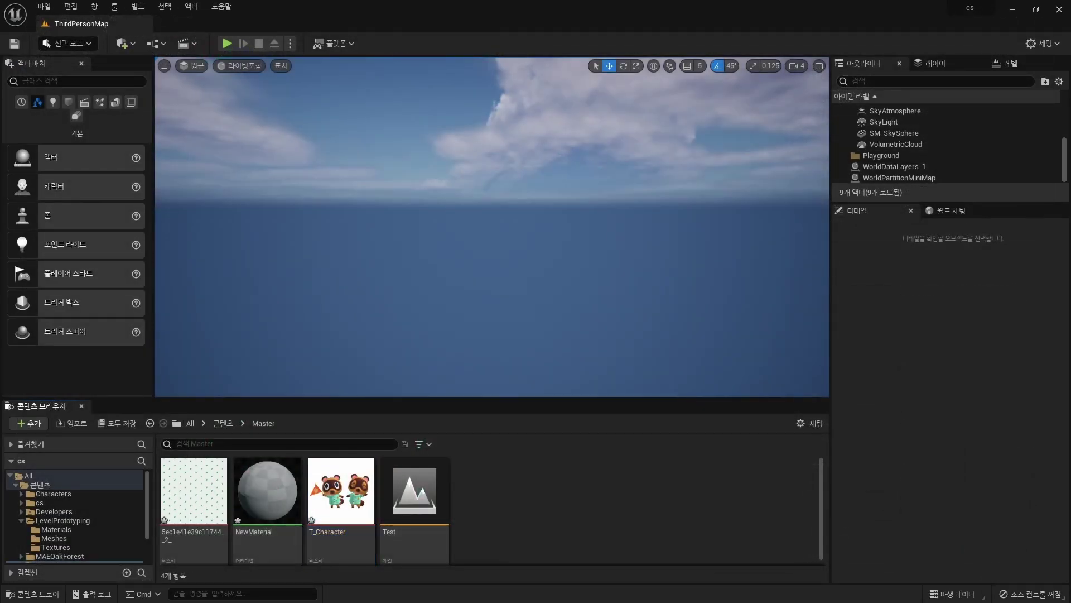
Open NewMaterial and place the T_Character and leaf-pattern textures as separate nodes in its graph
double_click(268, 491)
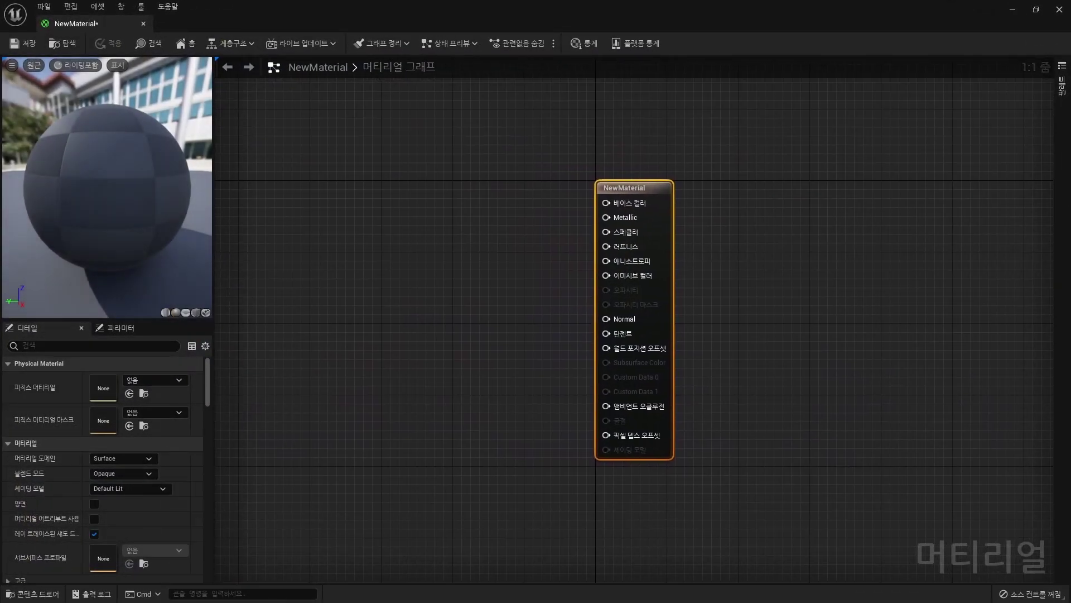
left_click_drag(487, 23, 637, 73)
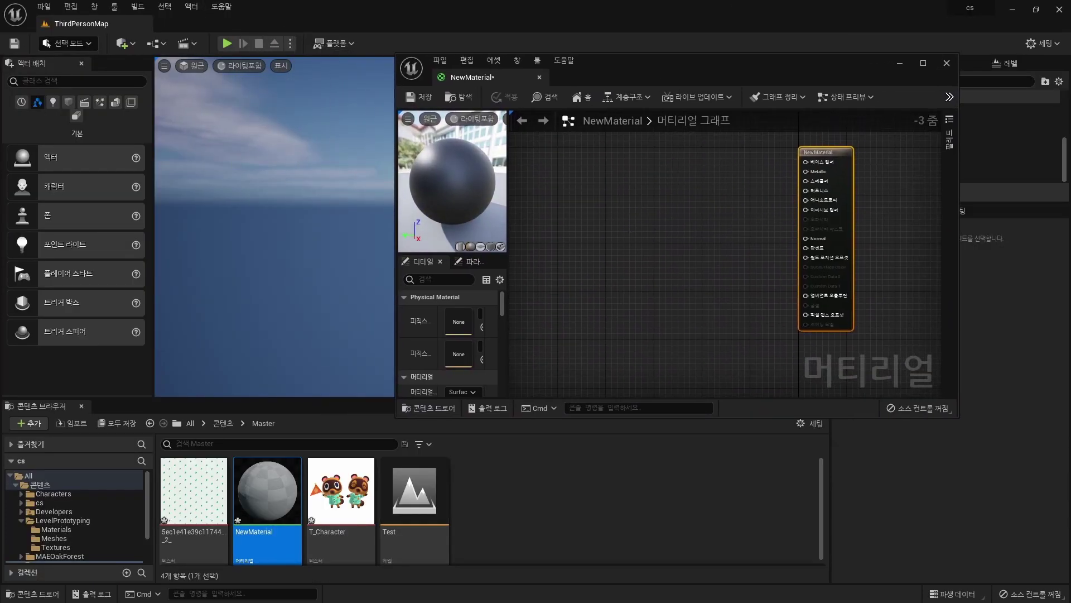
left_click(341, 491)
left_click(193, 491, "ctrl")
left_click_drag(193, 491, 614, 276)
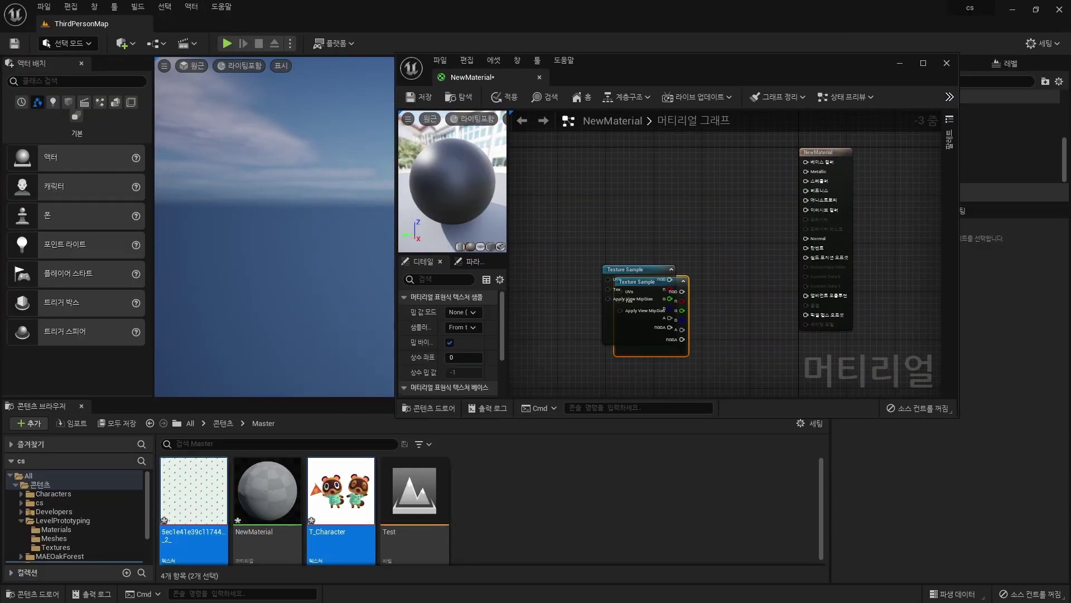
key("super+Up")
left_click_drag(502, 344, 457, 225)
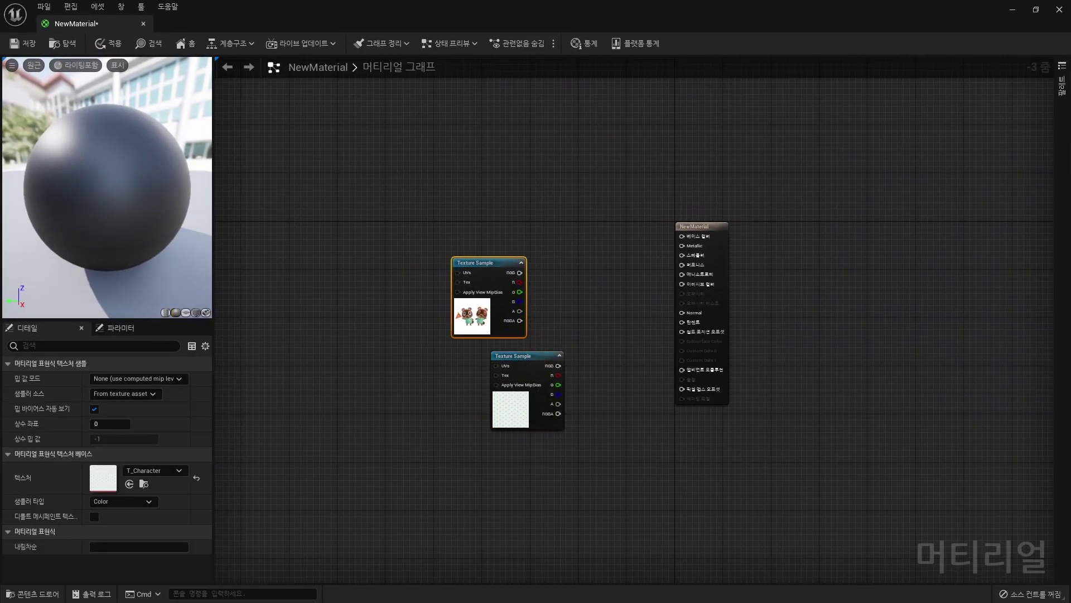
left_click_drag(519, 355, 466, 330)
scroll(569, 386, "up", 1)
scroll(569, 387, "up", 2)
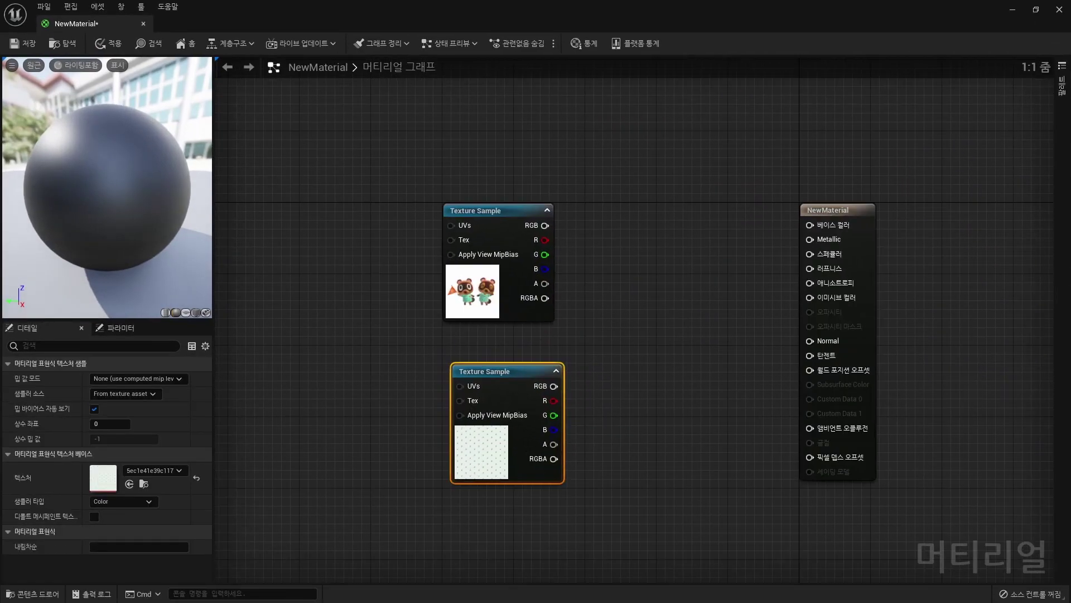
Convert the leaf-pattern texture sample into a parameter named Pattern
right_click(508, 413)
mouse_move(553, 397)
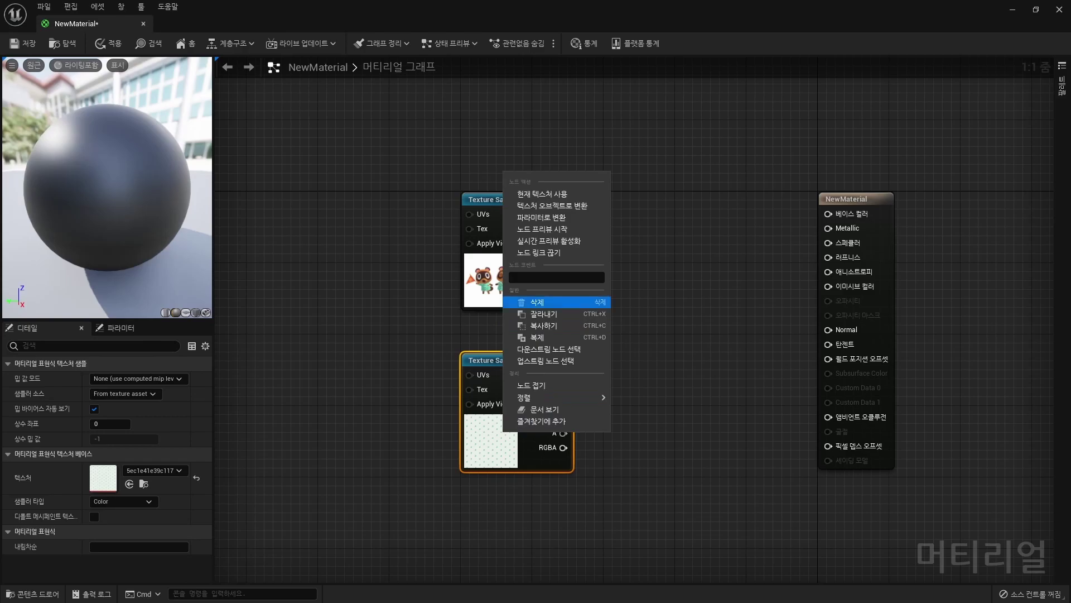
left_click(541, 217)
type("Pattern")
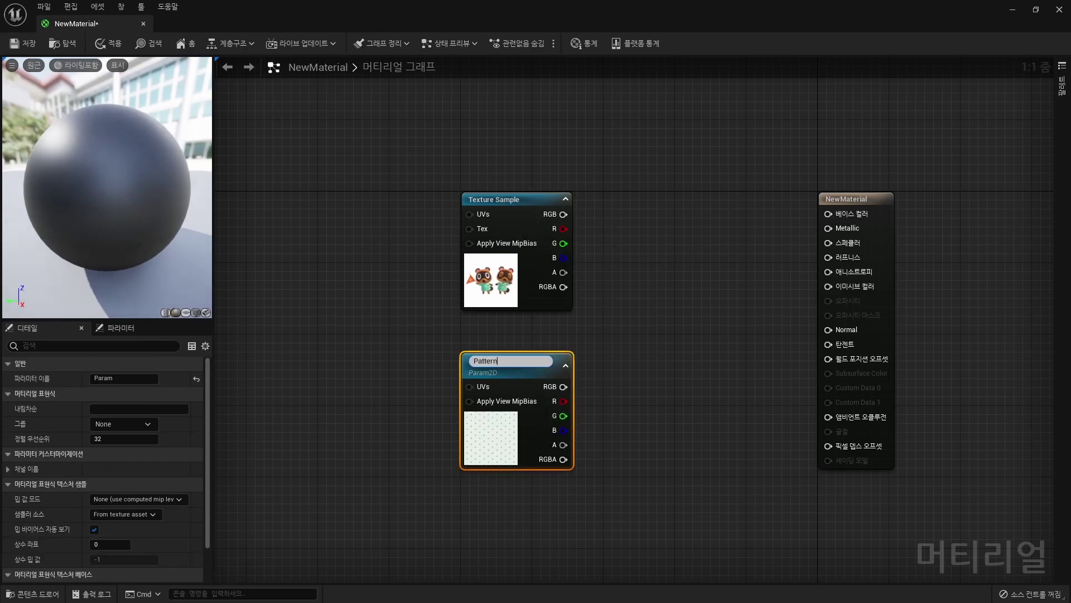
key("Return")
Convert the T_Character texture sample into a parameter named Texture and tidy the graph
right_click(502, 281)
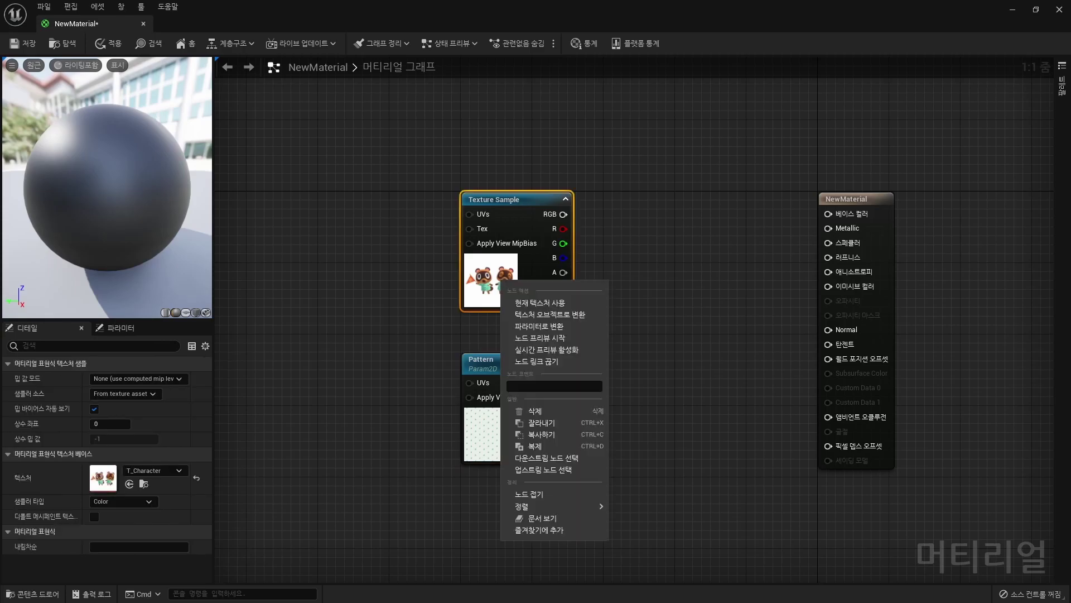
left_click(539, 326)
type("Texture")
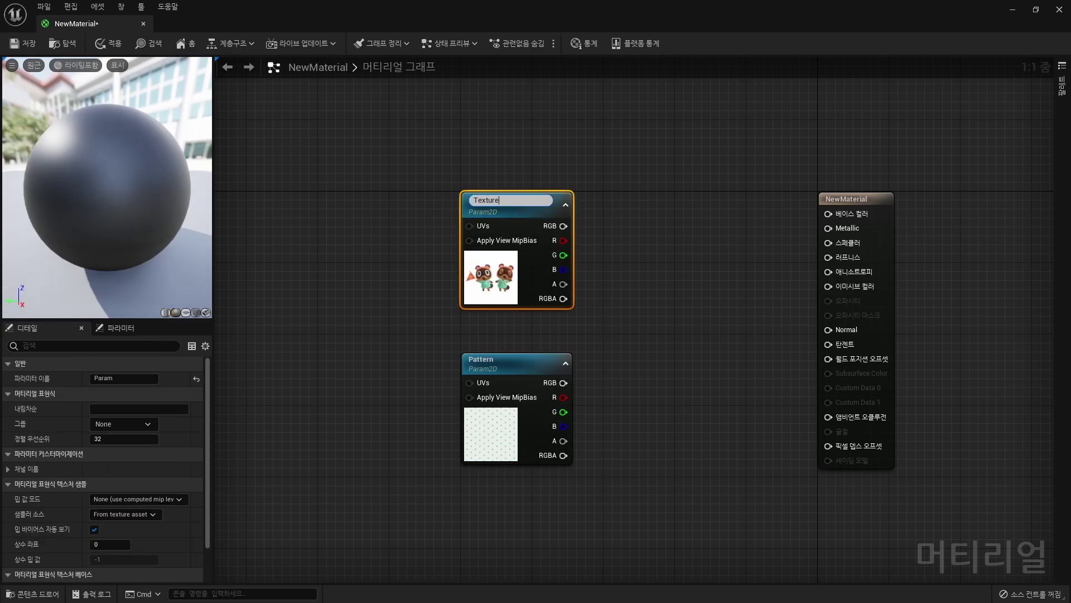
key("Return")
left_click(855, 168)
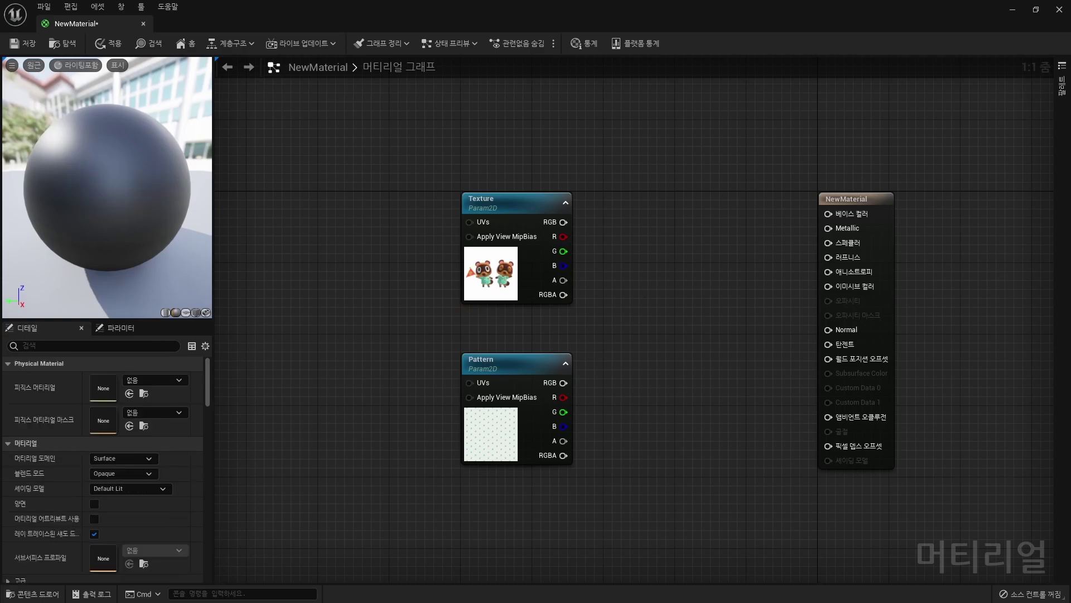
right_click_drag(855, 208, 812, 219)
left_click_drag(806, 211, 833, 211)
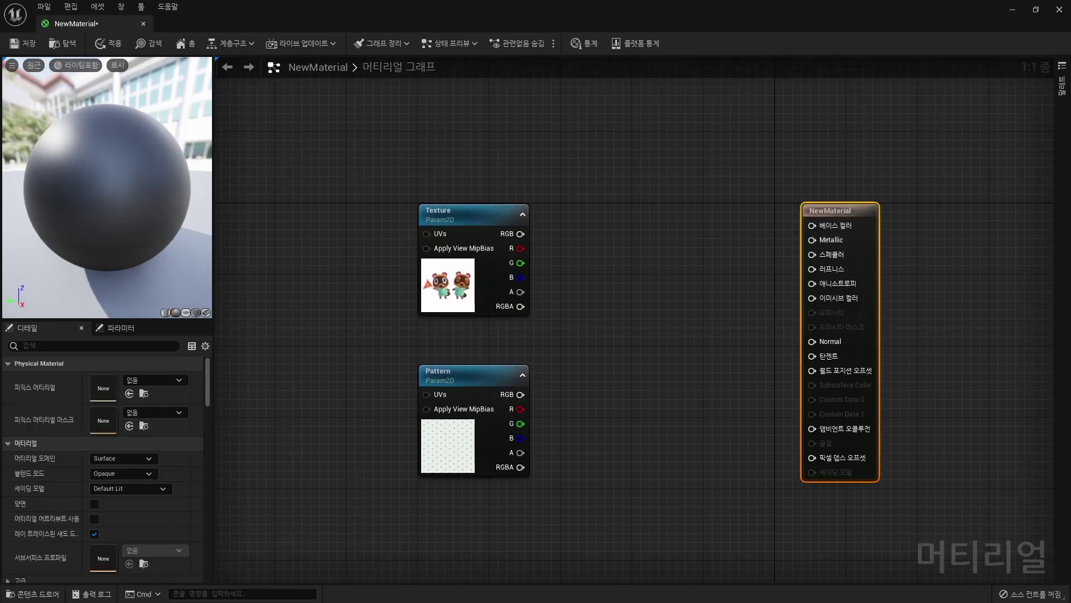
Add a Panner node and wire it into the Pattern parameter's UVs
left_click(472, 373)
scroll(656, 271, "down", 3)
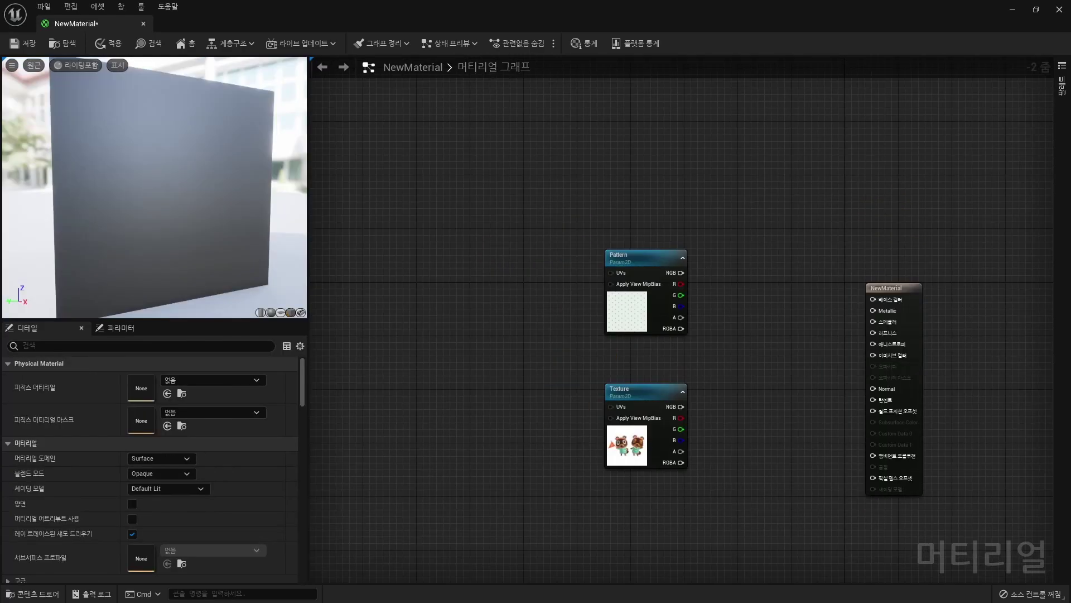
right_click_drag(502, 283, 533, 301)
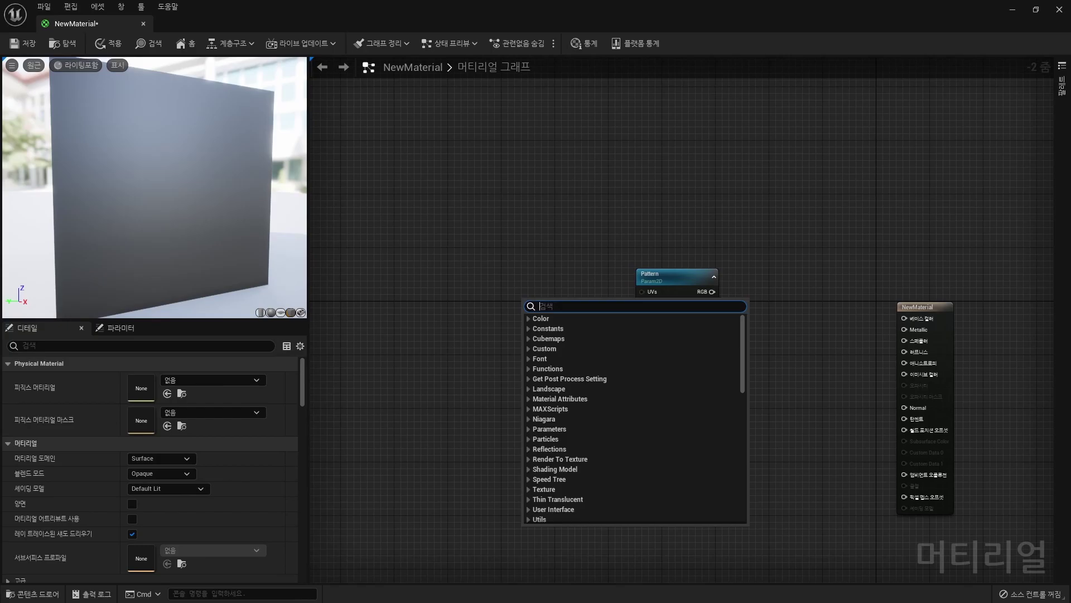
type("panner")
key("Return")
scroll(581, 321, "up", 2)
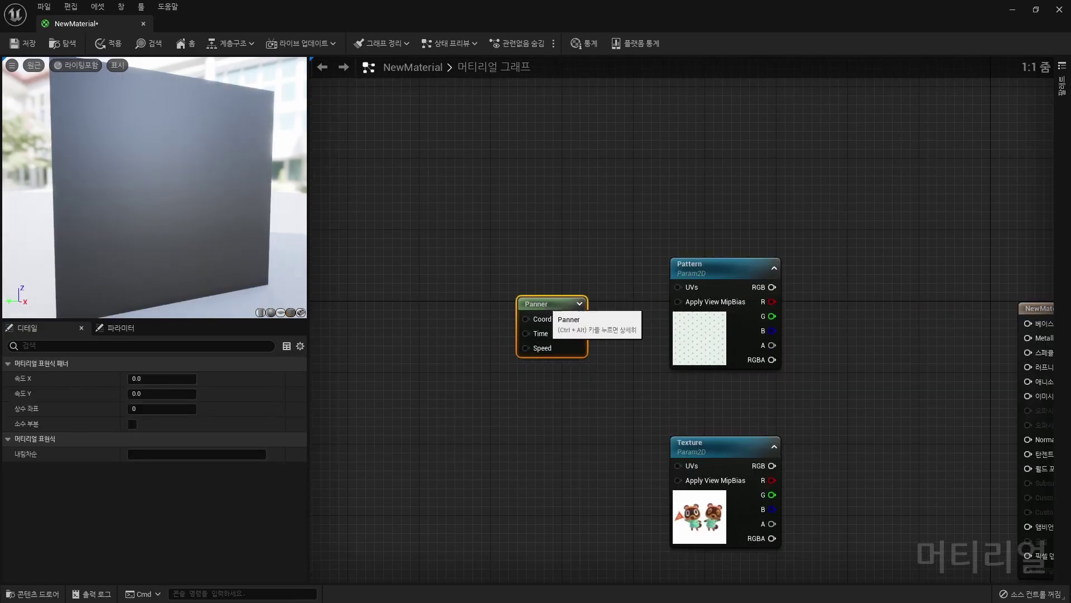
left_click_drag(578, 318, 677, 287)
right_click_drag(677, 287, 705, 271)
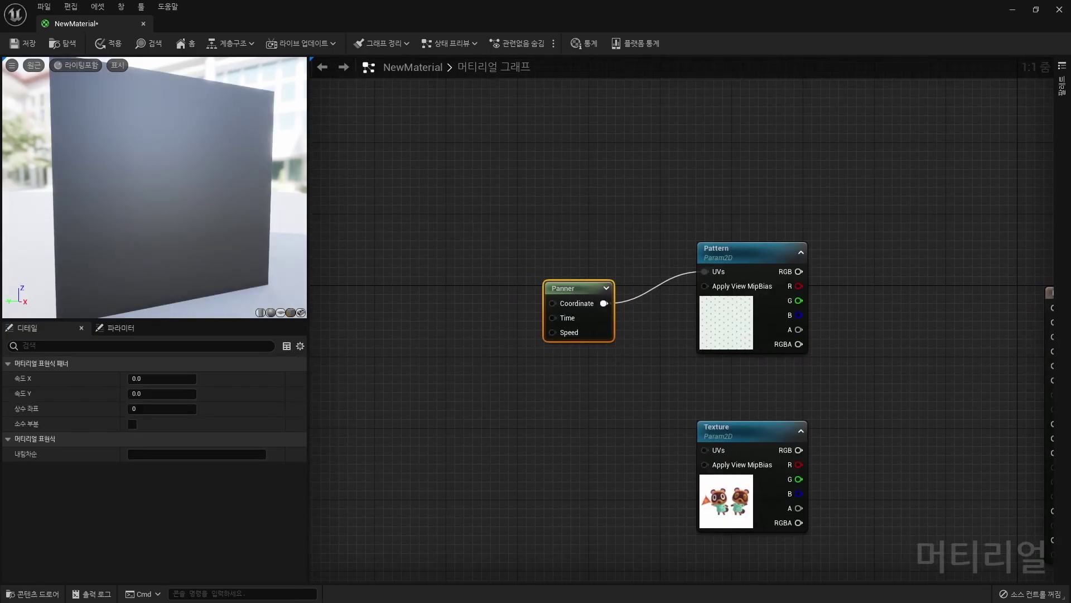
Connect Pattern's RGB output to the material's Emissive Color
left_click(725, 312)
right_click_drag(799, 271, 735, 254)
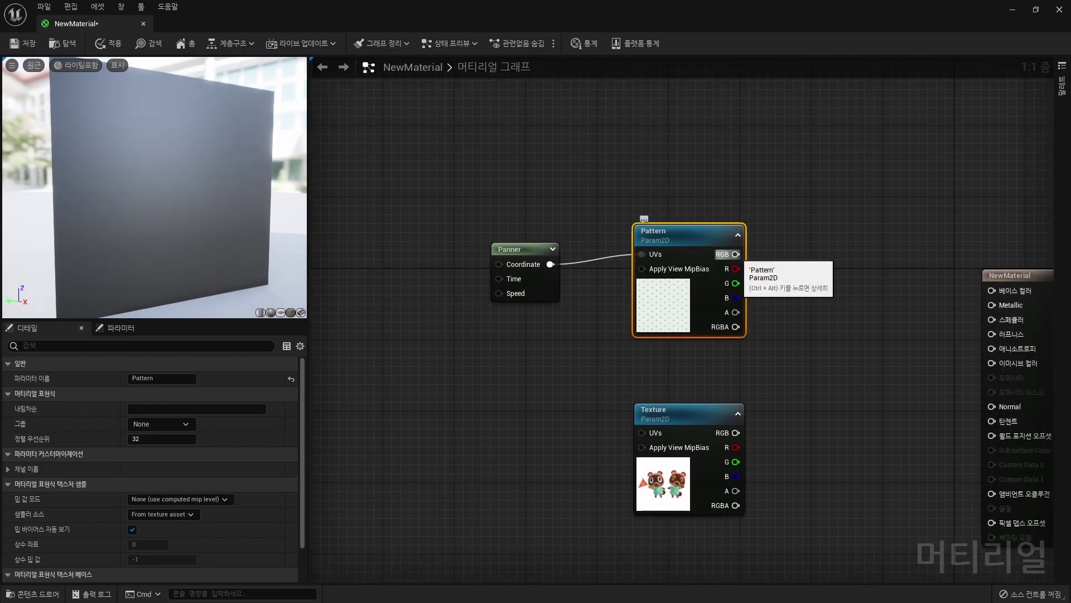
left_click_drag(735, 254, 983, 356)
left_click(837, 390)
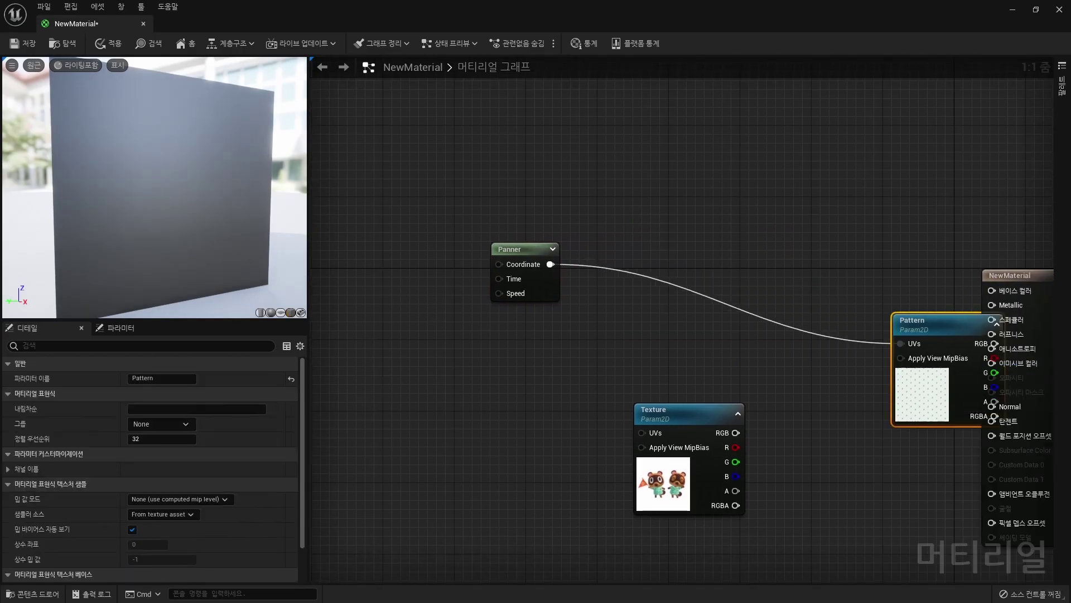
mouse_move(686, 232)
left_mouse_down()
mouse_move(721, 232)
mouse_move(991, 363)
left_mouse_up()
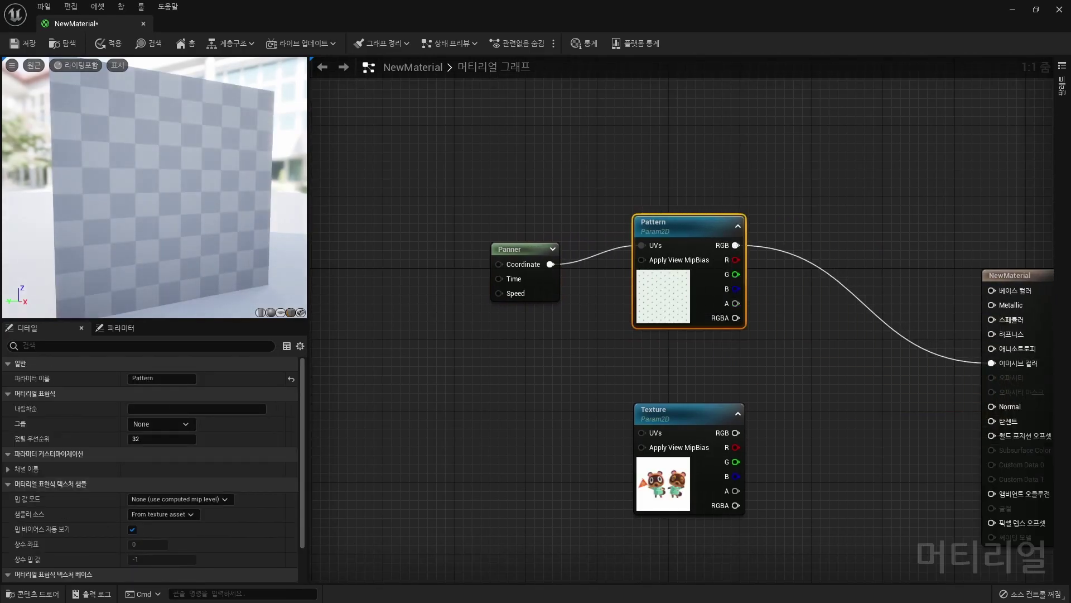
right_click_drag(991, 364, 959, 360)
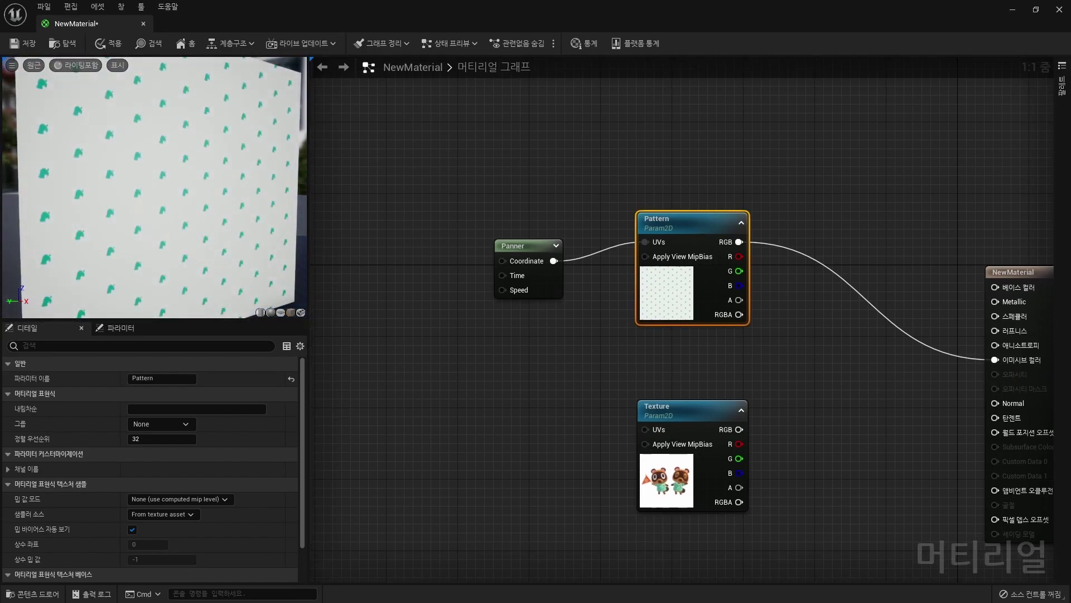
Set the Panner's Speed X and Speed Y to 0.2
left_click(524, 246)
right_click_drag(455, 238, 666, 251)
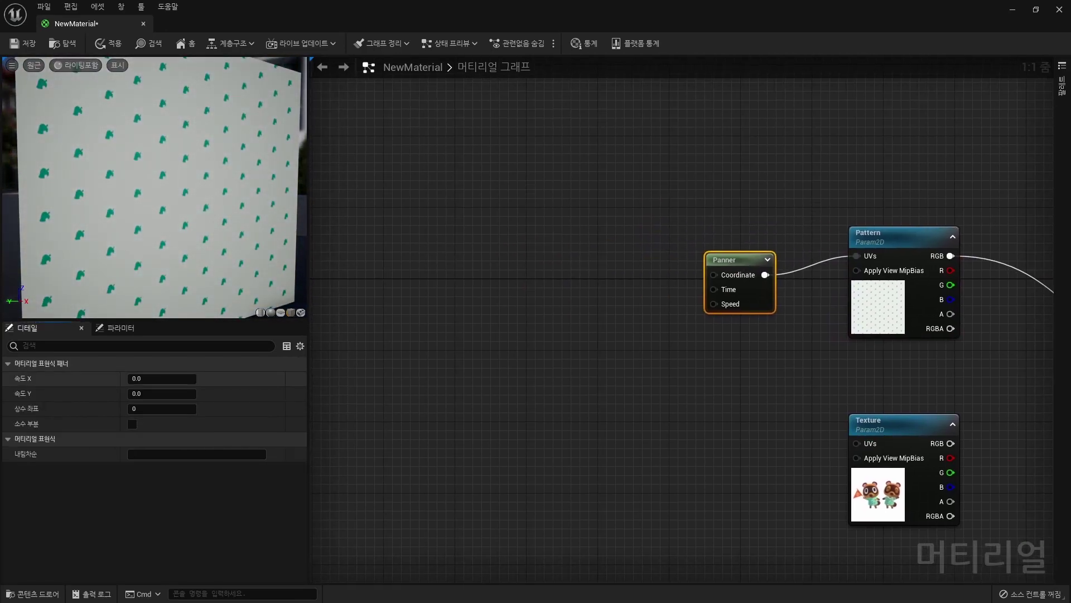
type("0.2")
key("Tab")
type("0.2")
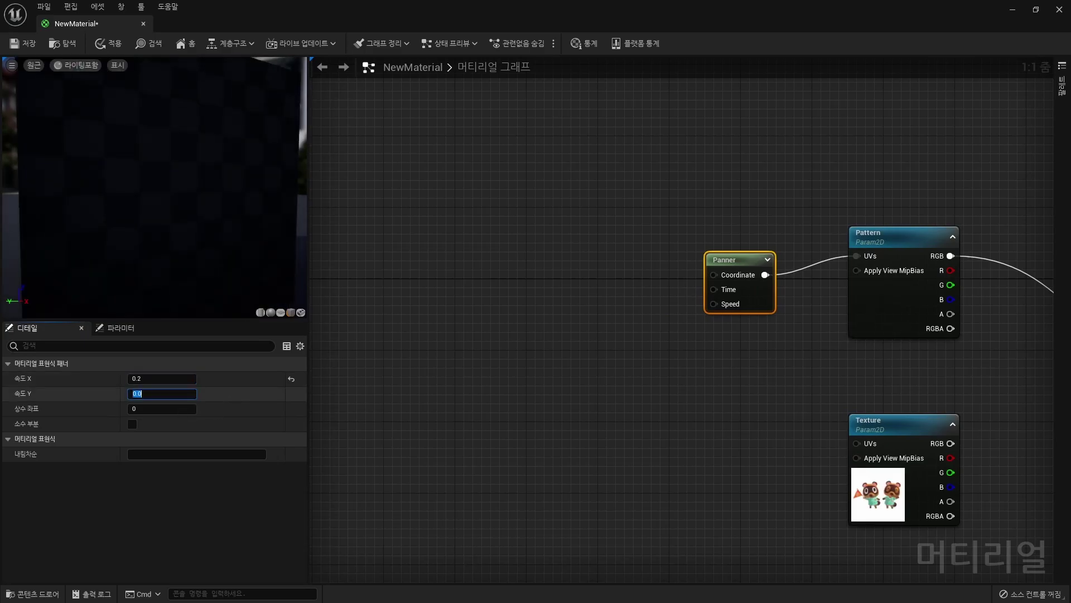
key("Return")
key("Escape")
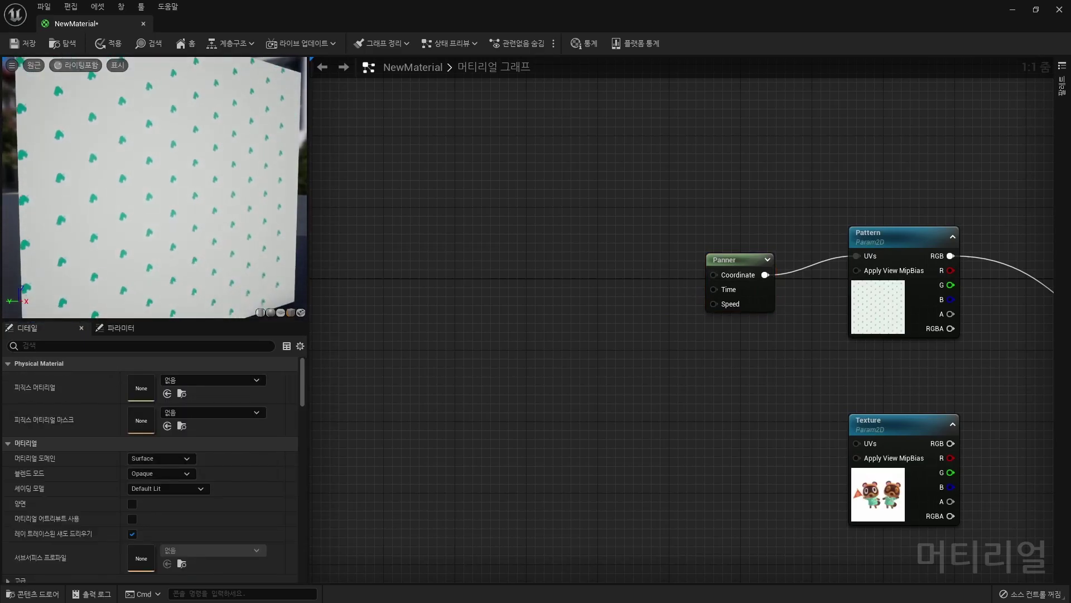
Add a TextureCoordinate node to the graph
right_click_drag(518, 232, 505, 270)
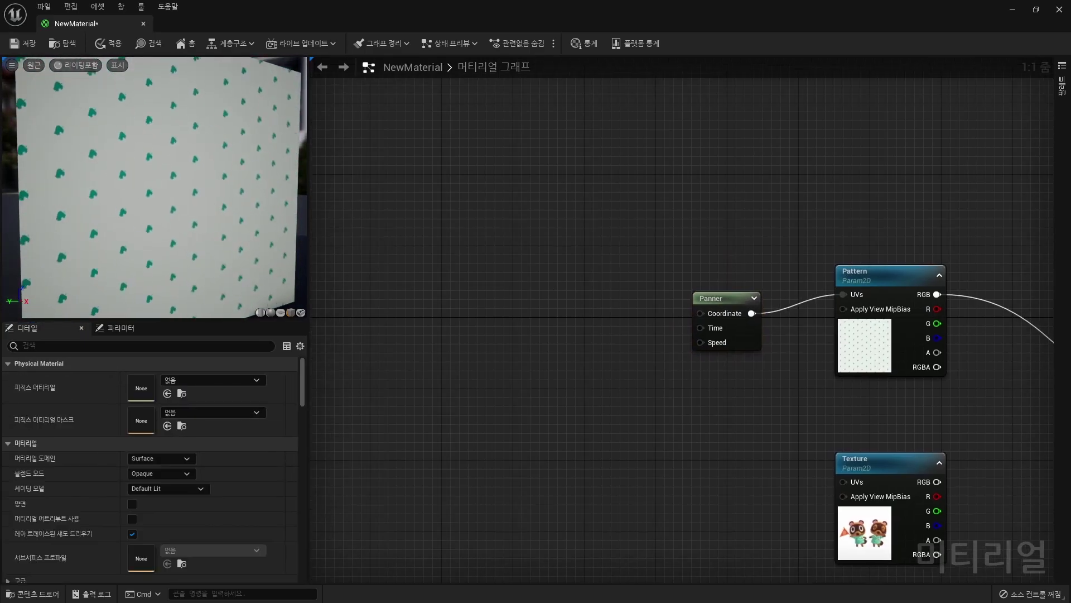
right_click(505, 271)
type("texcoo")
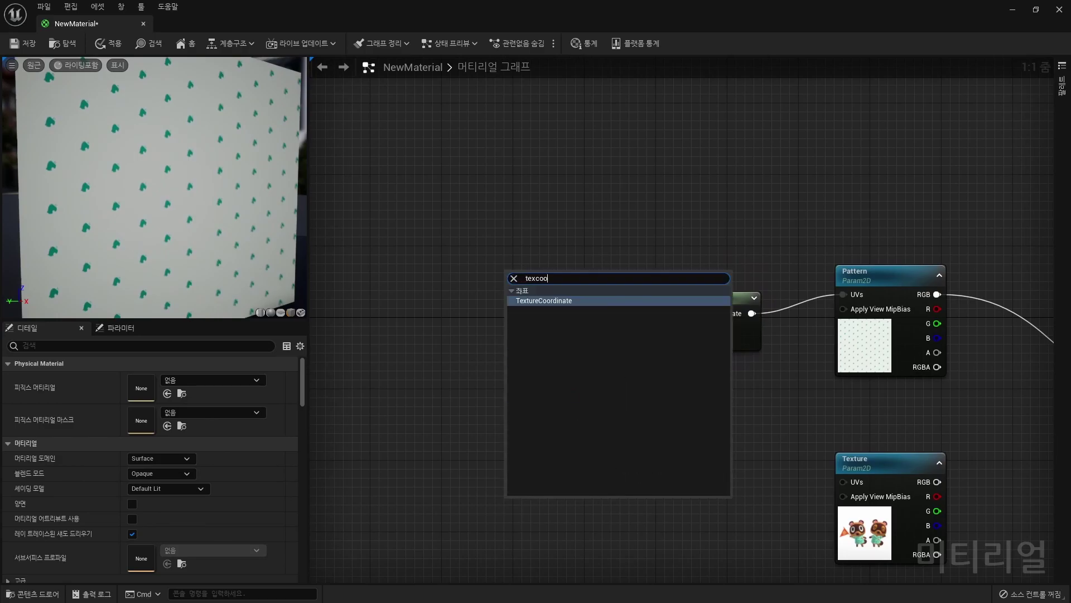
key("Return")
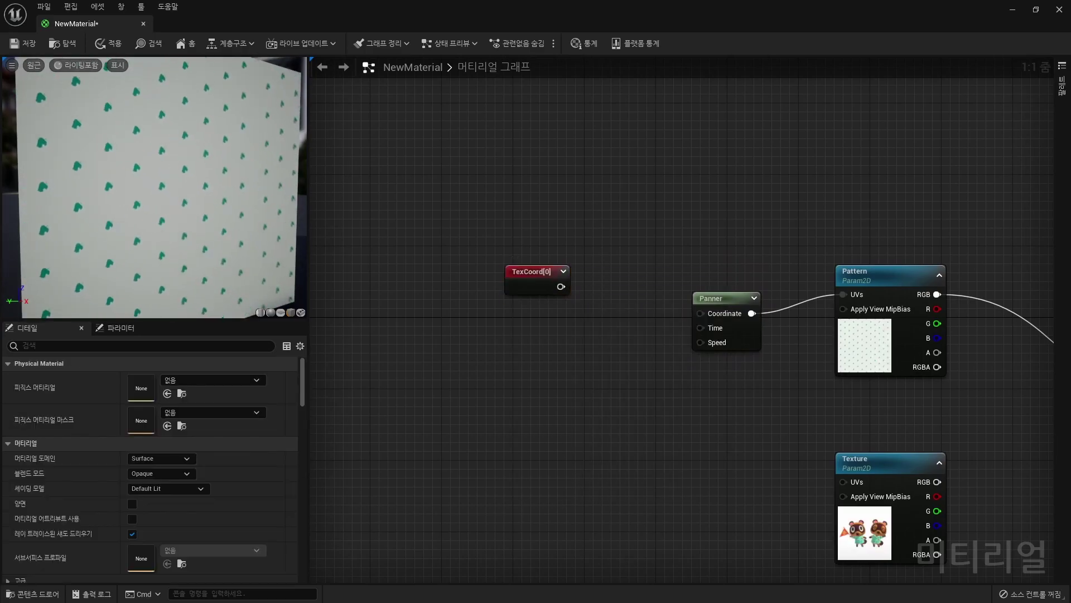
Add Multiply and Constant nodes, wiring TexCoord into Multiply and Multiply into the Panner
left_click(608, 299)
left_click(545, 357)
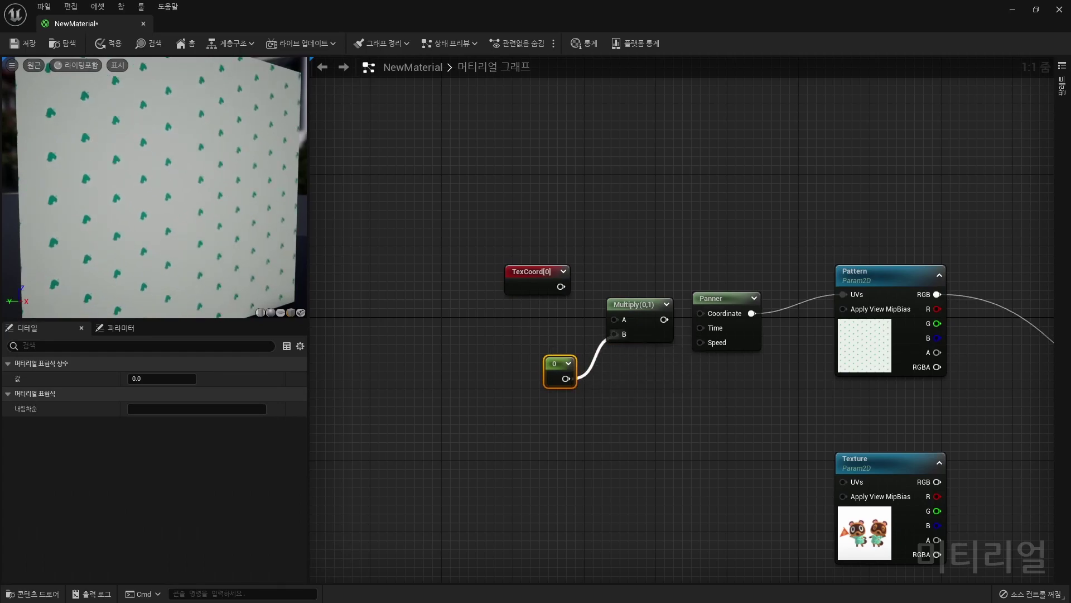
left_click_drag(649, 319, 700, 313)
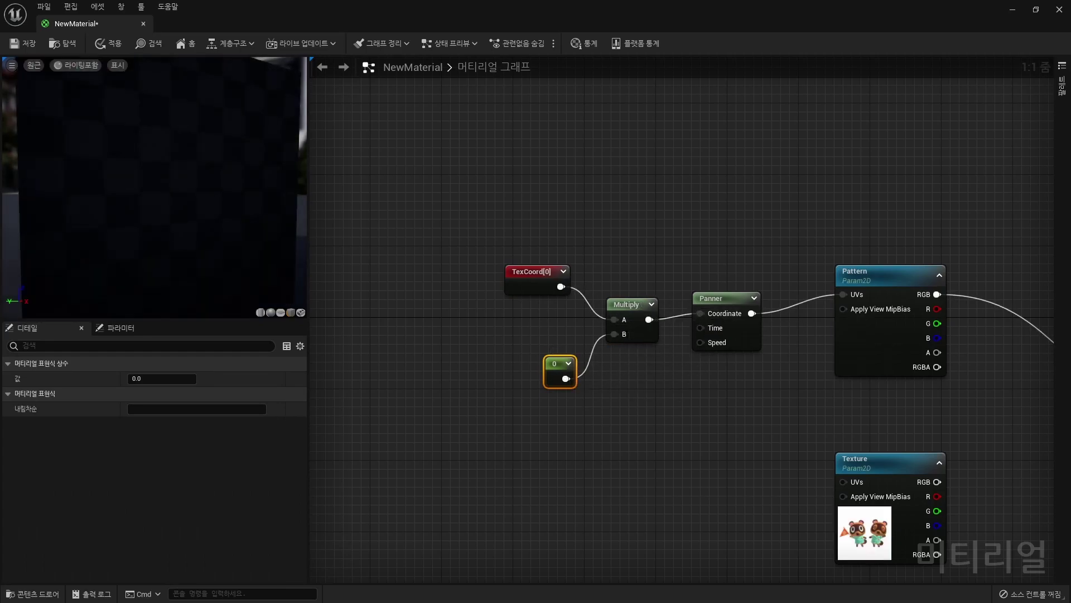
left_click_drag(558, 363, 558, 352)
Convert the Constant into a scalar parameter named Tiling with default value 1
right_click(556, 356)
left_click(595, 378)
type("Tiling")
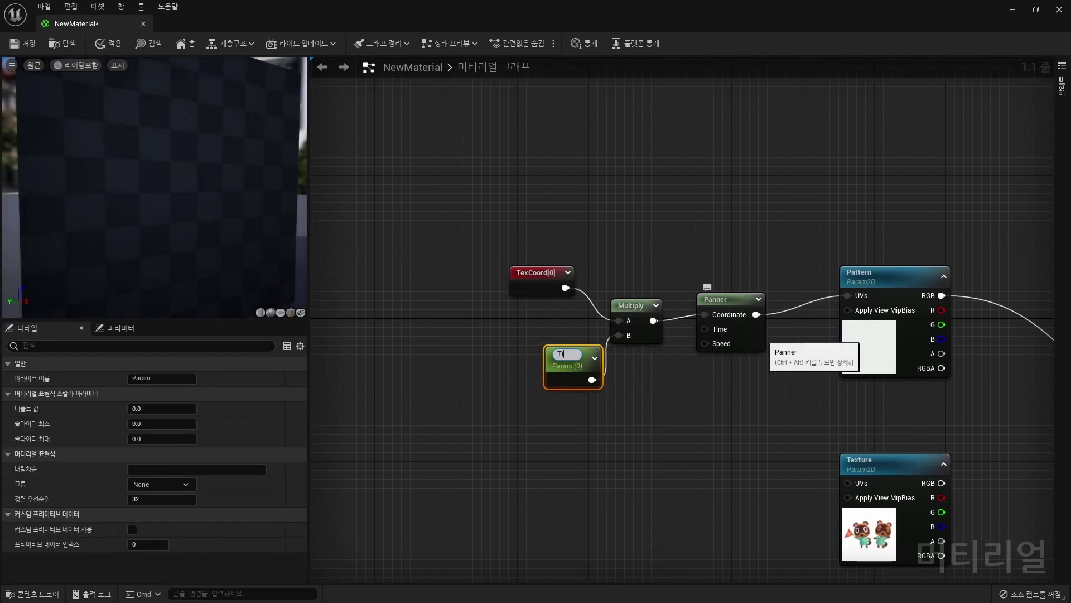
key("Return")
left_click(162, 409)
type("1")
key("Return")
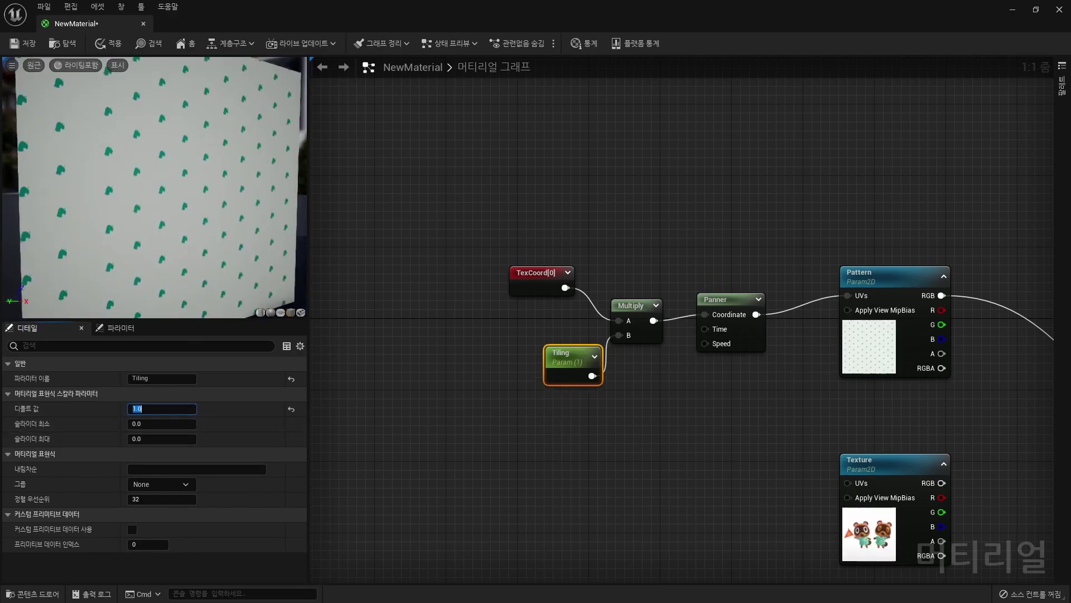
left_click(677, 401)
right_click_drag(676, 401, 613, 312)
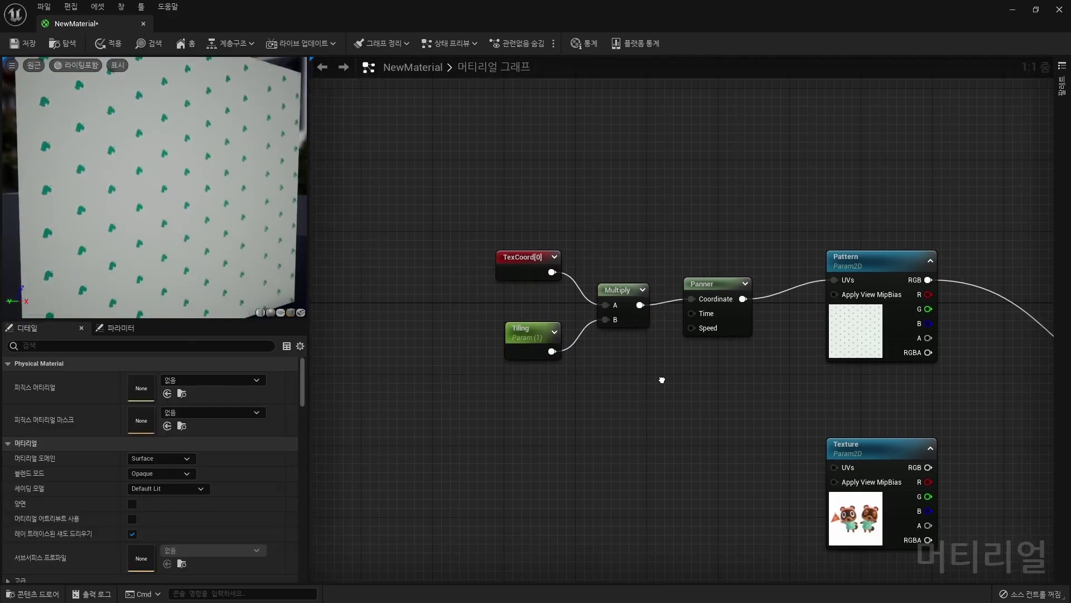
Move the Texture node left and add a Subtract node near the Pattern node
left_click(786, 427)
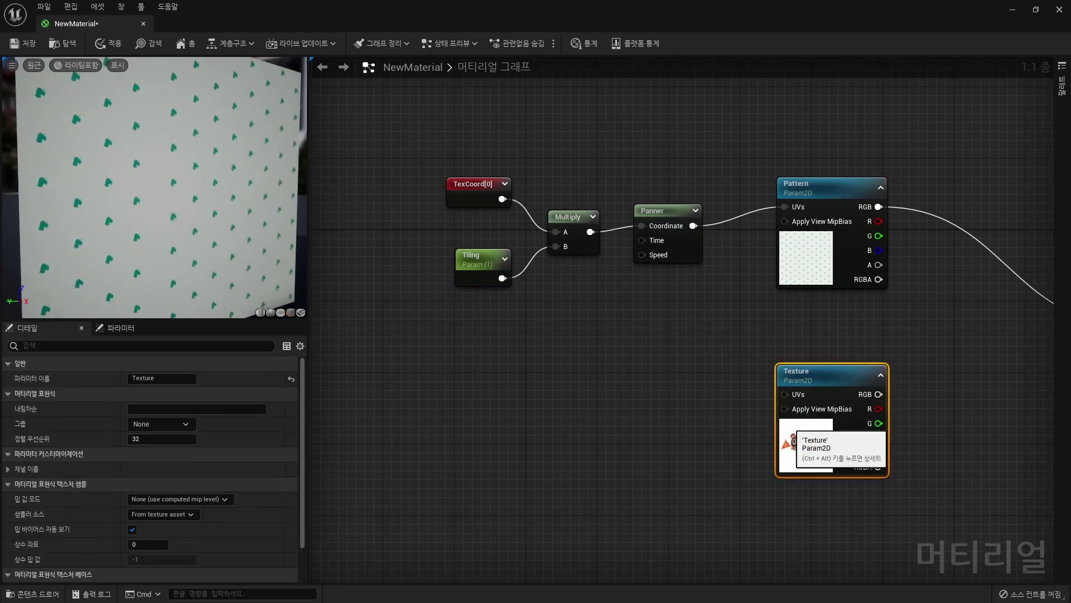
right_click_drag(787, 427, 618, 366)
left_click_drag(692, 404, 407, 395)
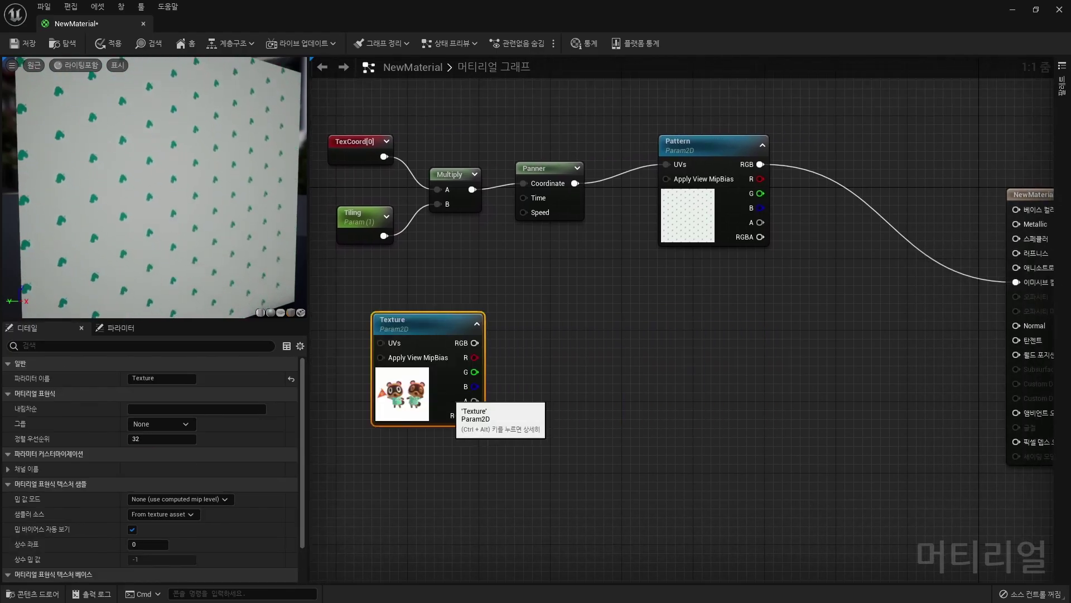
right_click_drag(601, 148, 659, 159)
right_click(658, 159)
type("subtra")
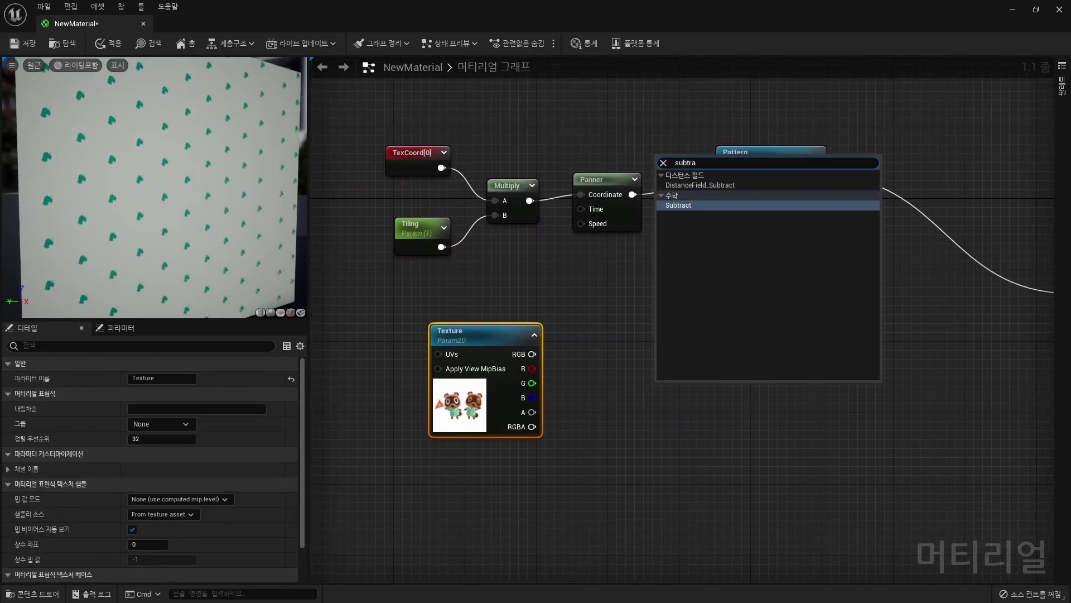
key("Return")
Wire the Texture's RGB into Subtract A and its alpha into Subtract B
right_click_drag(781, 447, 796, 399)
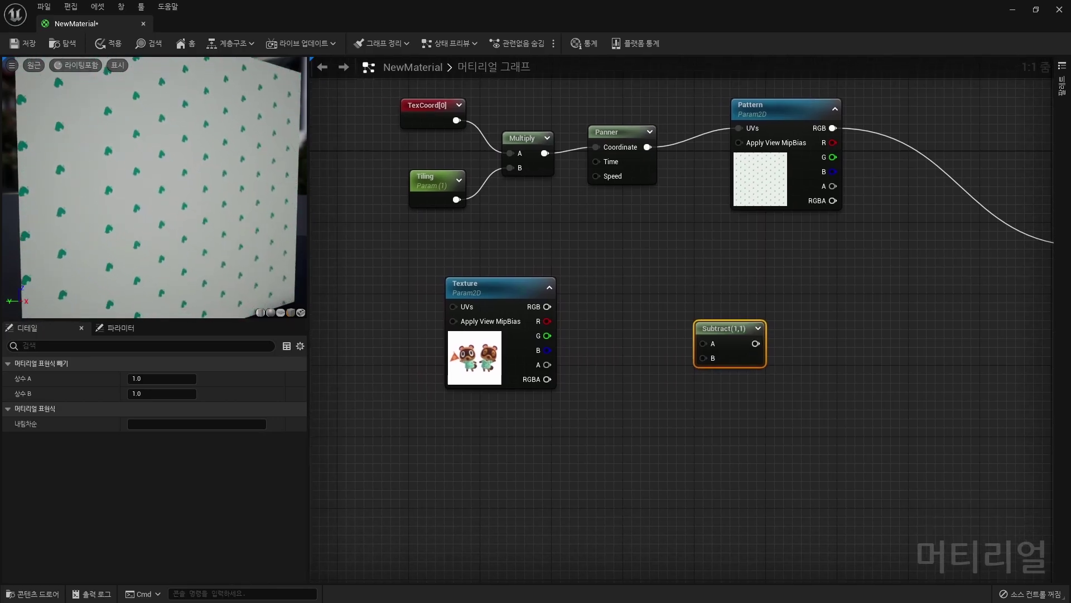
left_click_drag(715, 349, 705, 343)
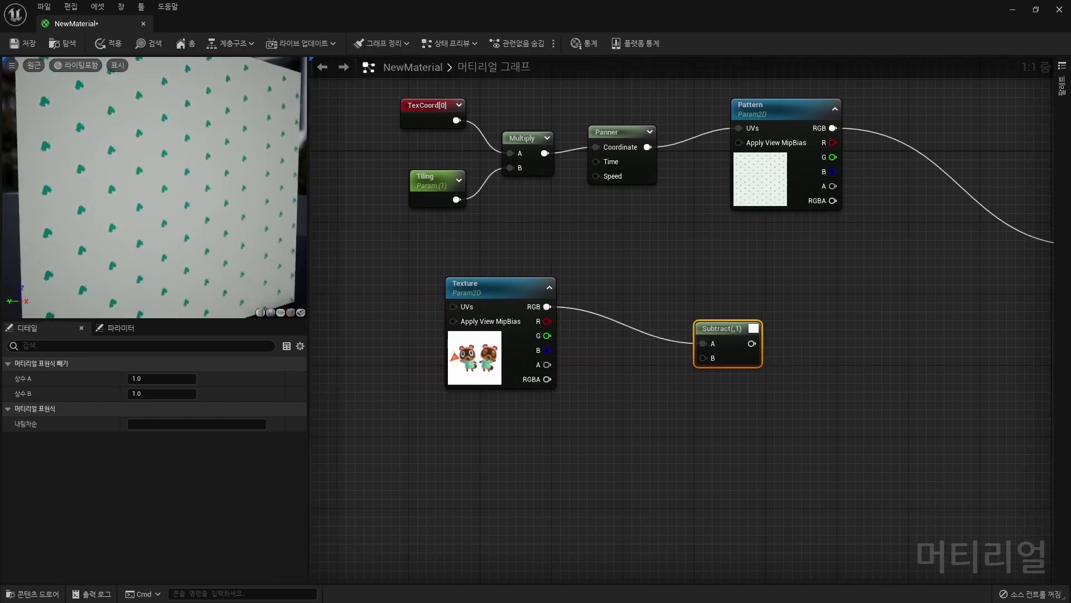
left_click_drag(546, 364, 712, 340)
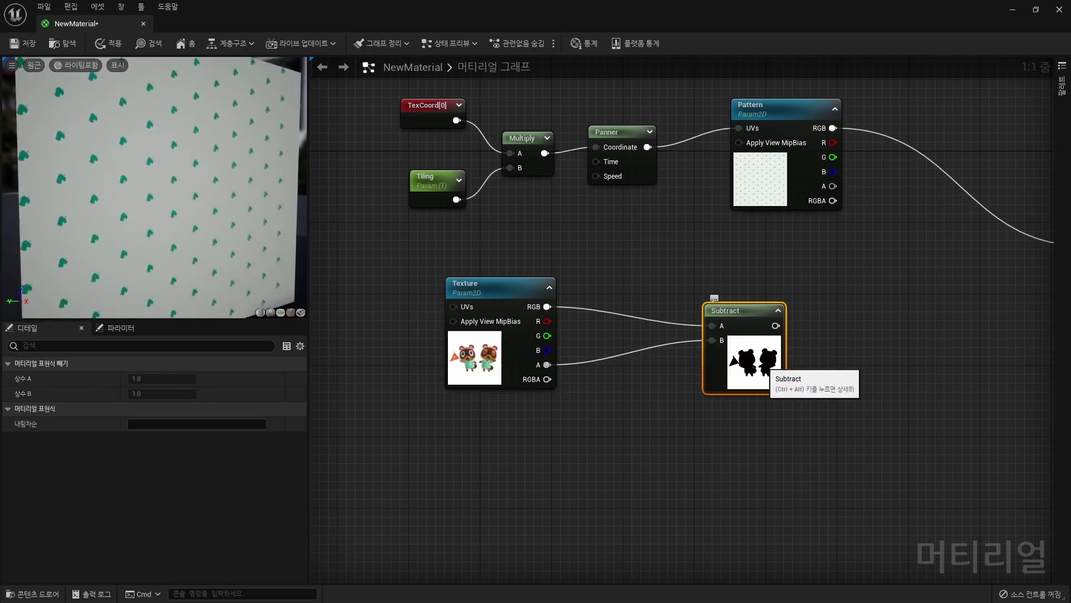
left_click(591, 402)
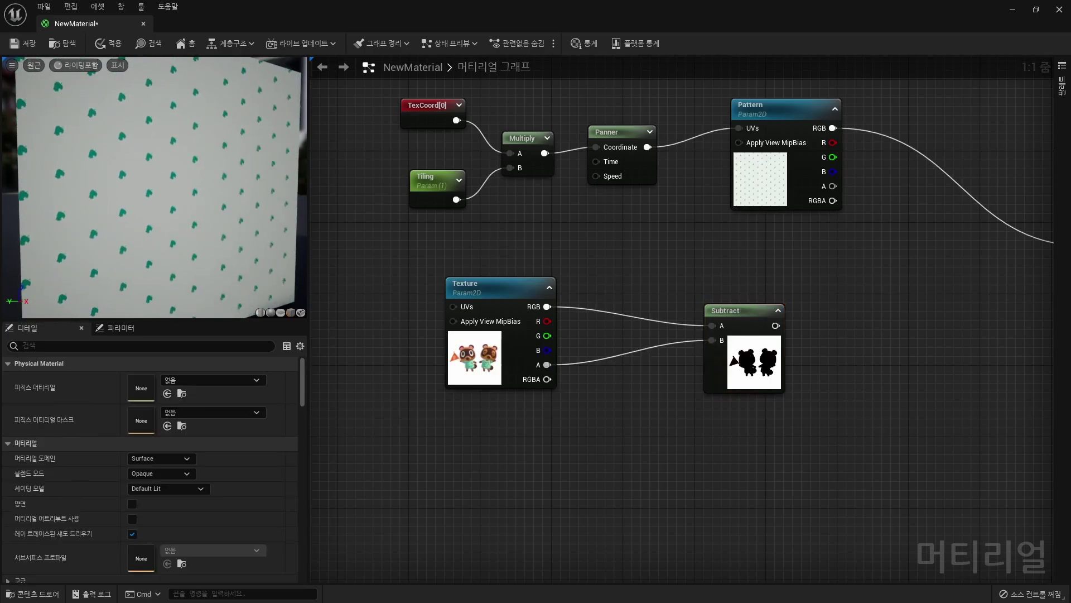
right_click_drag(591, 402, 594, 403)
Add a OneMinus (1-x) node fed by Texture alpha and feeding Subtract B
right_click(599, 396)
type("1-x")
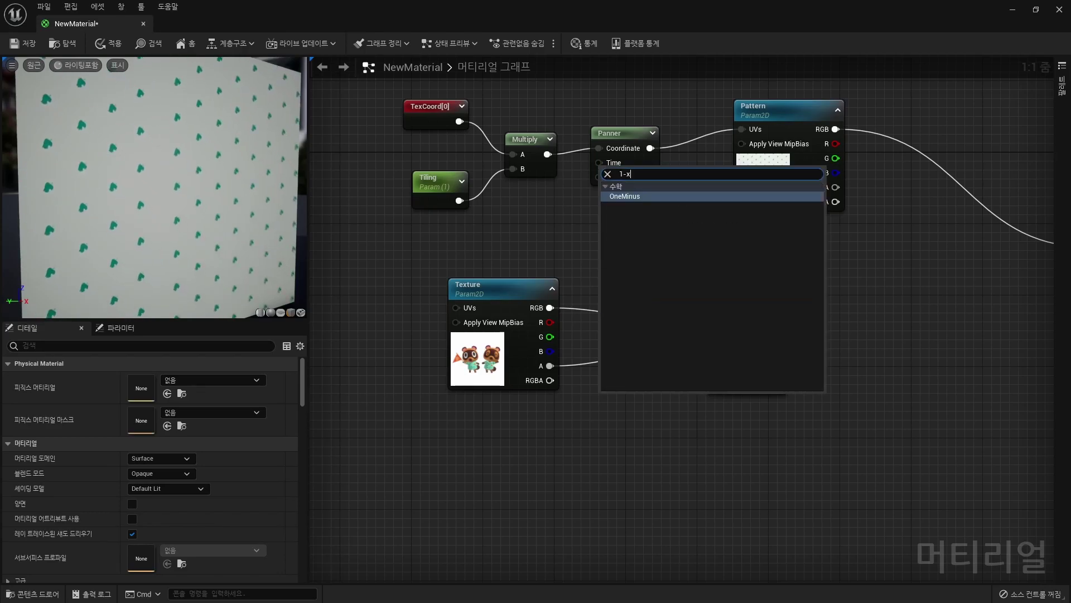
key("Return")
mouse_move(627, 416)
left_mouse_down()
mouse_move(736, 361)
mouse_move(715, 342)
left_mouse_up()
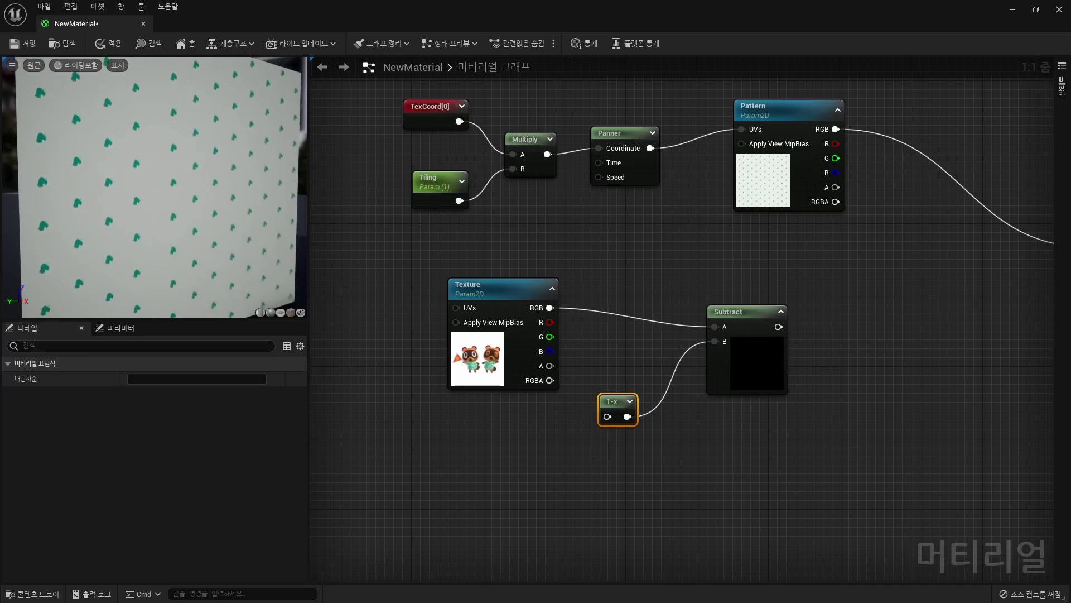
left_click_drag(550, 366, 607, 416)
Send the Subtract output to Emissive Color and insert a Lerp node on that wire
left_click(782, 387)
right_click_drag(782, 388, 691, 415)
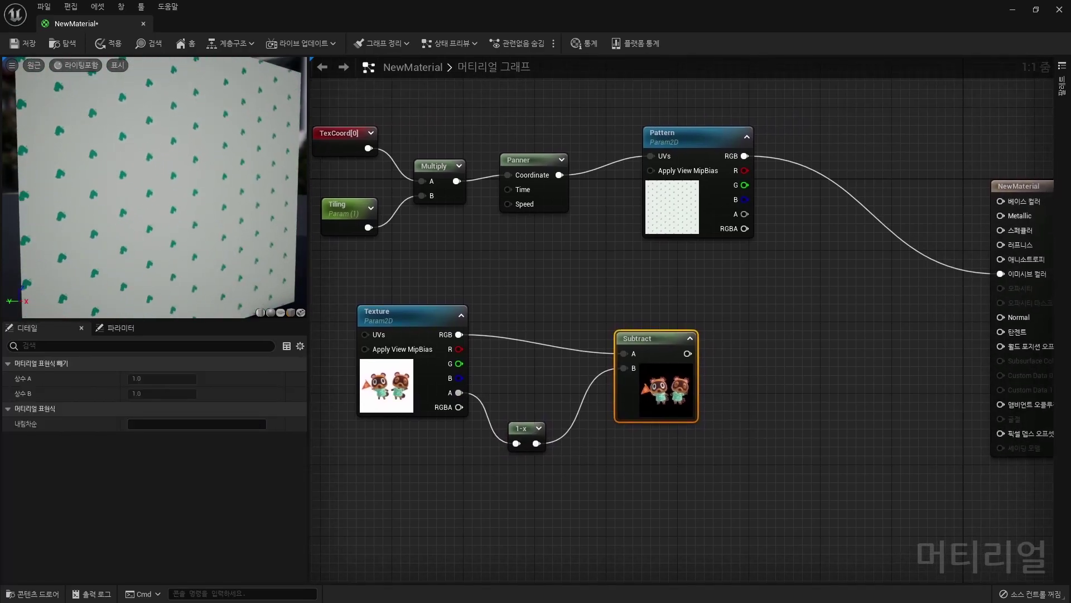
left_click(753, 247)
scroll(753, 246, "down", 1)
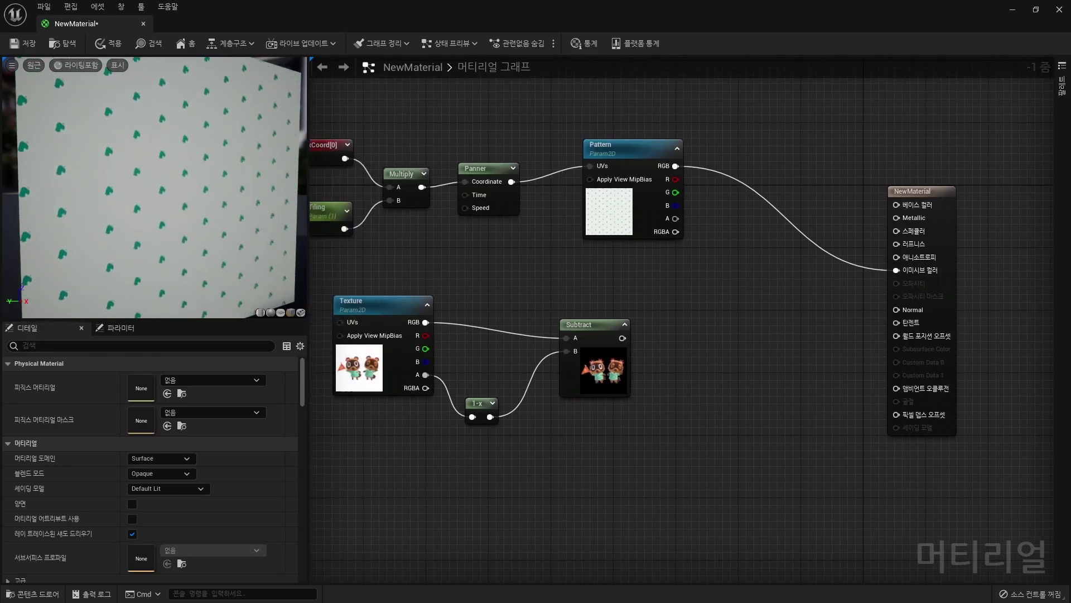
left_click(592, 324)
mouse_move(623, 338)
left_mouse_down()
mouse_move(870, 263)
mouse_move(896, 270)
left_mouse_up()
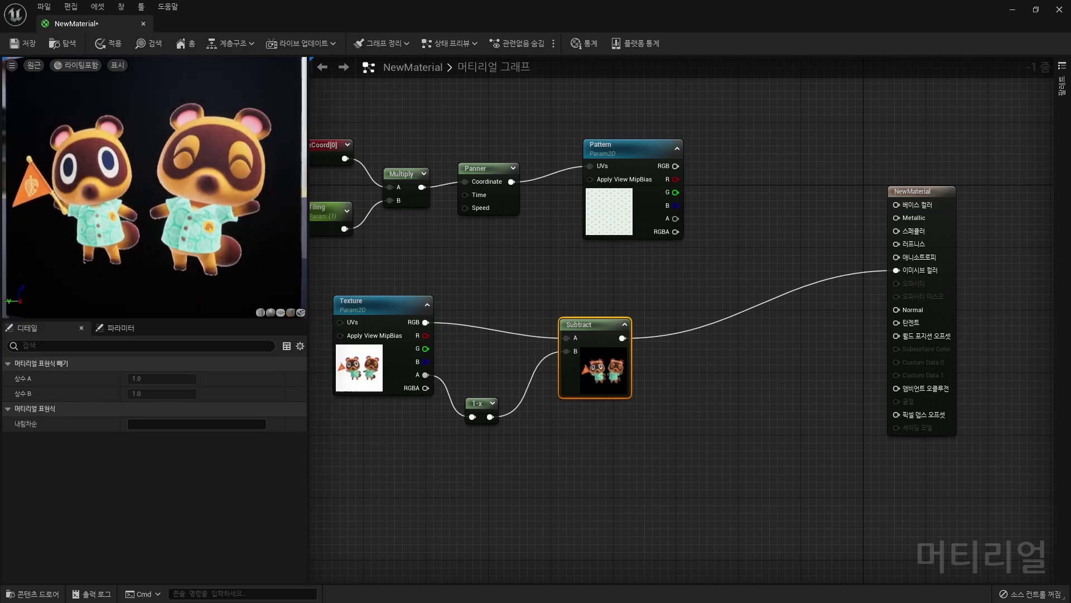
key("Escape")
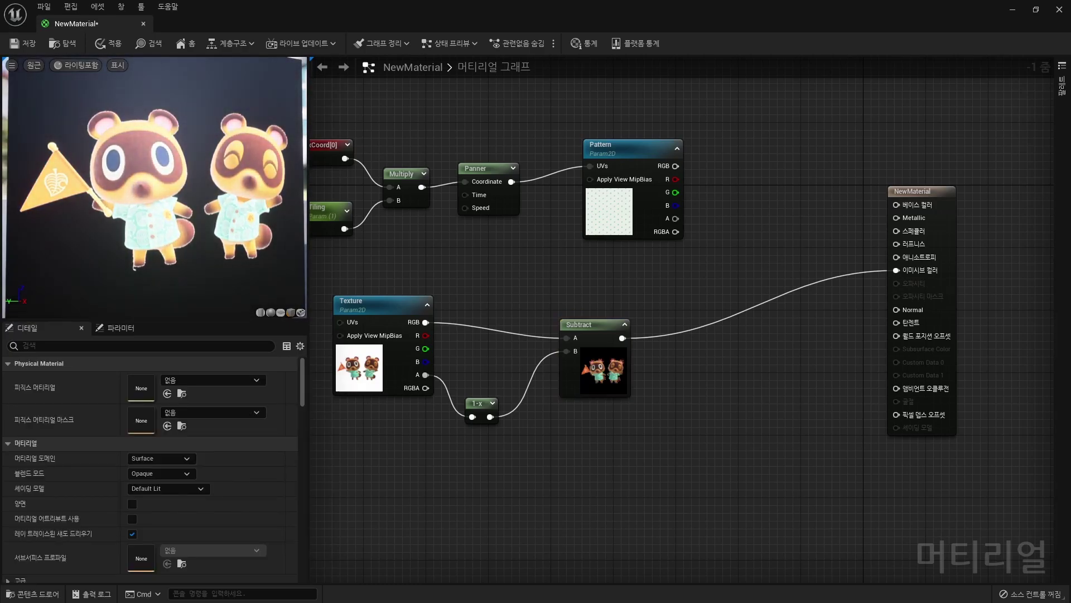
left_click(731, 291)
Connect Pattern's colour to Lerp A and the Lerp output to Emissive Color
key("ctrl+z")
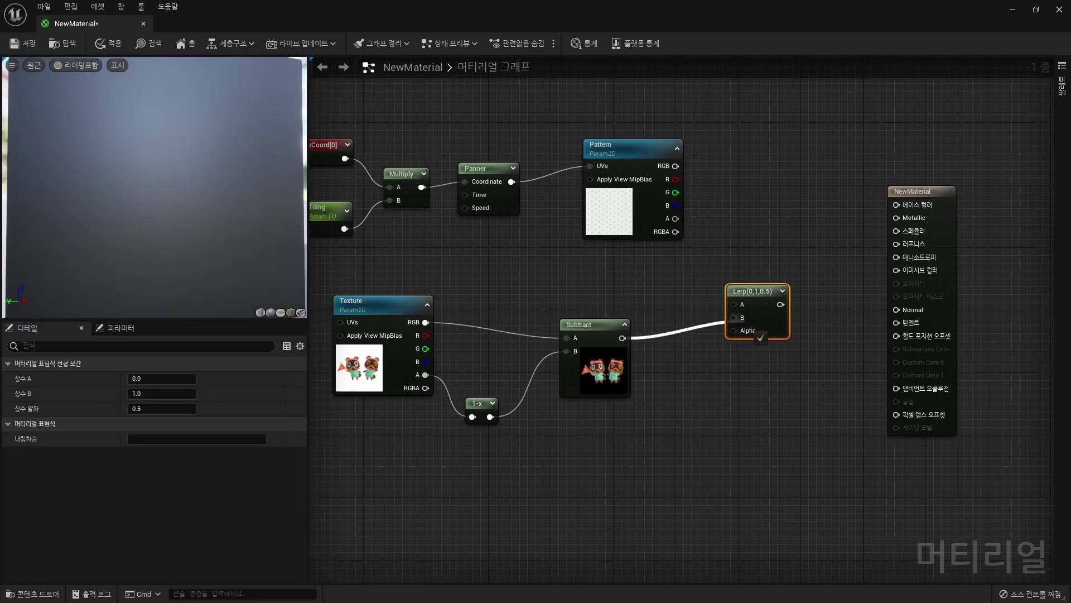
mouse_move(676, 166)
left_mouse_down()
mouse_move(768, 308)
mouse_move(733, 304)
left_mouse_up()
right_click_drag(733, 304, 759, 311)
left_click_drag(826, 312, 839, 308)
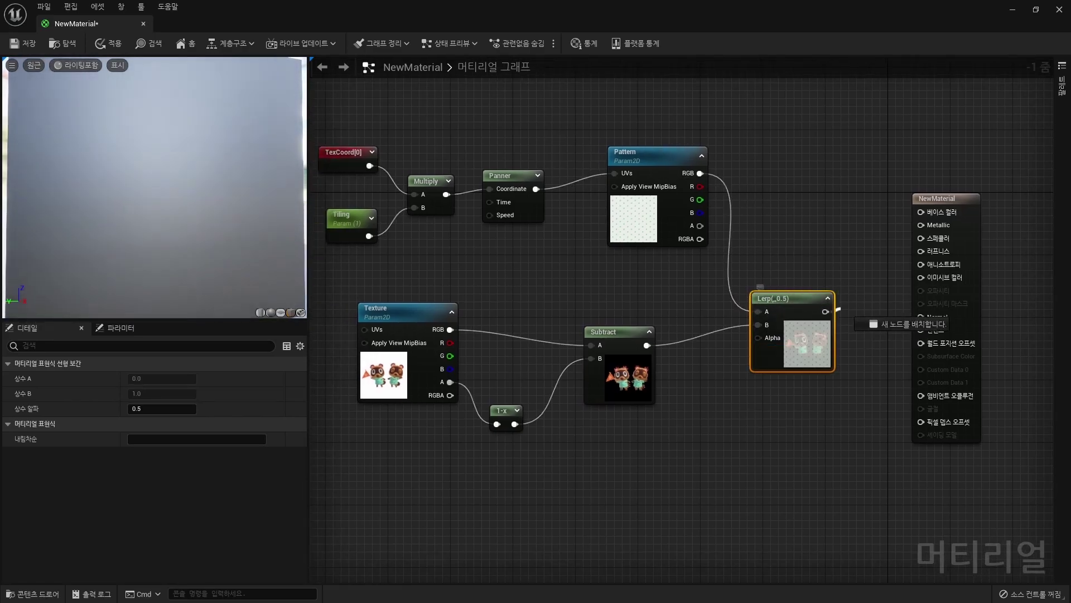
left_click_drag(920, 277, 920, 278)
right_click_drag(919, 277, 927, 275)
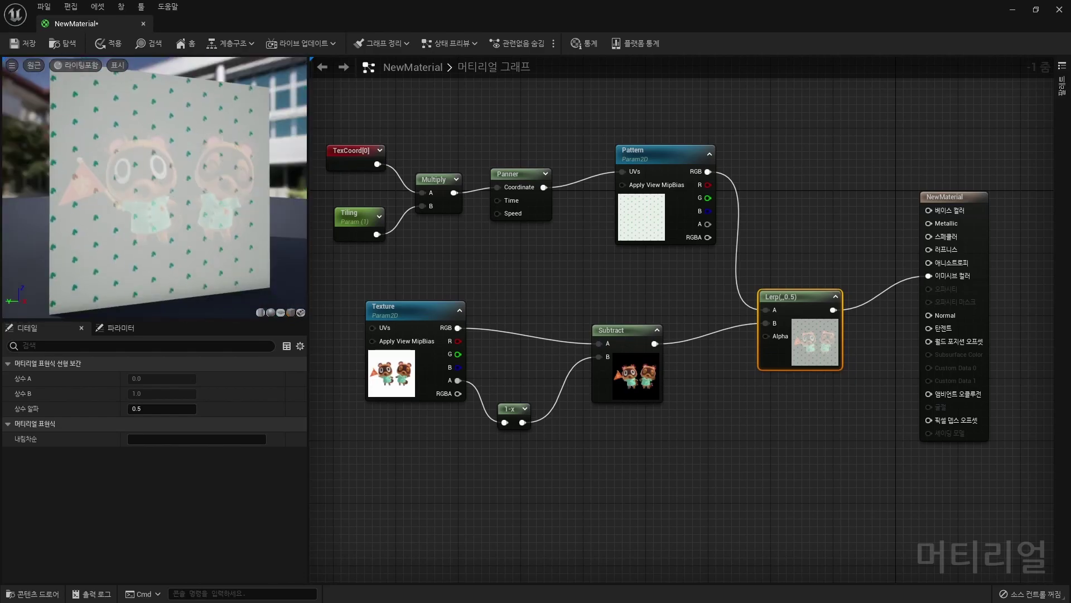
Use the Texture's alpha as the Lerp's Alpha input
left_click(479, 385)
left_click_drag(457, 380, 779, 351)
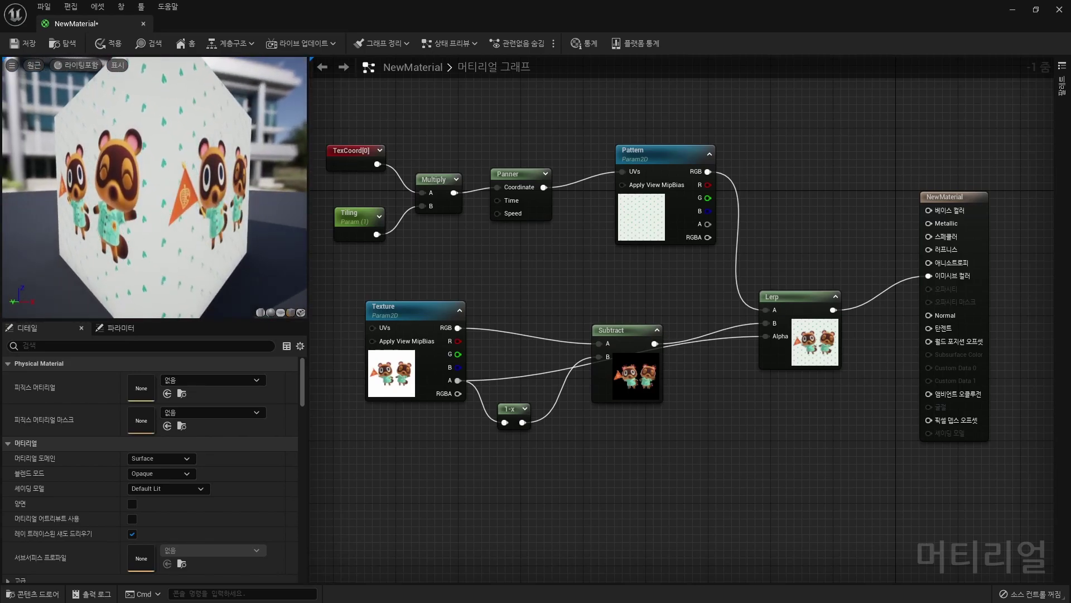
right_click_drag(558, 268, 576, 270)
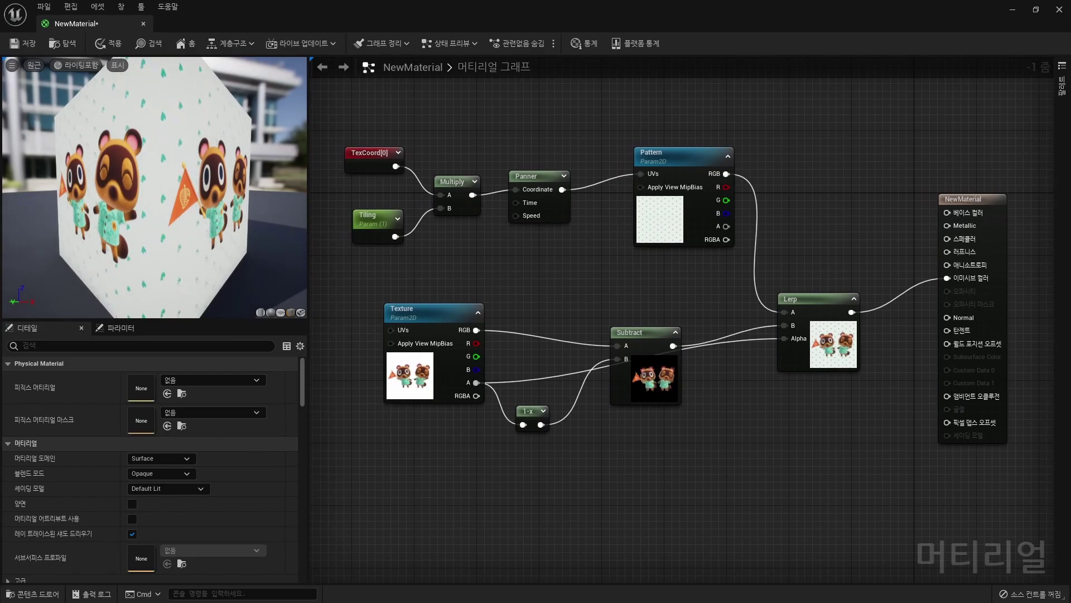
Feed the Multiply tiling output into the Texture's UVs and set Tiling to 3
left_click_drag(472, 195, 407, 343)
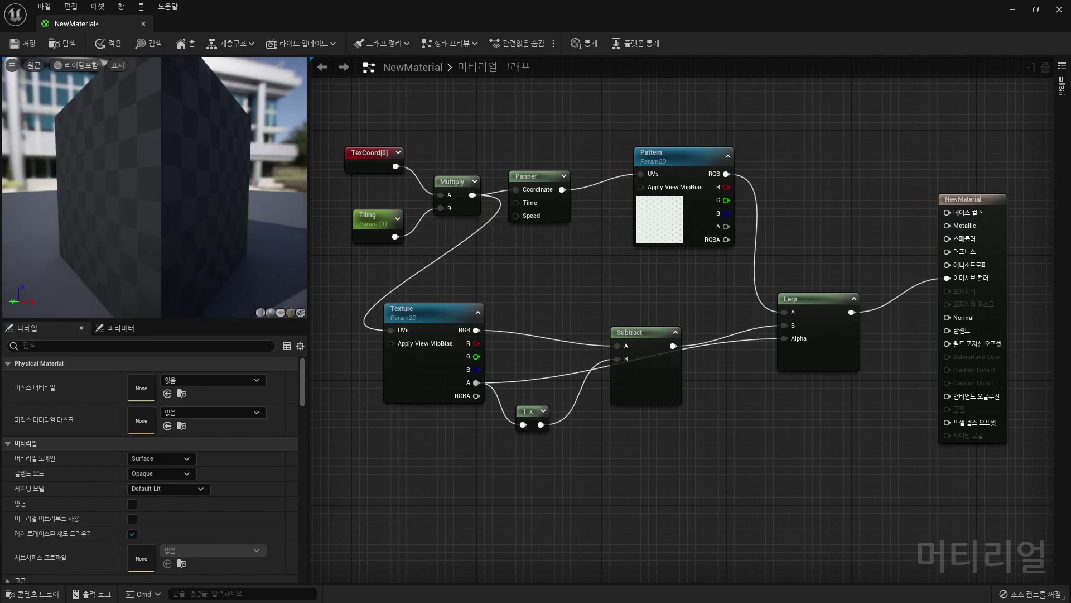
left_click(372, 223)
type("3")
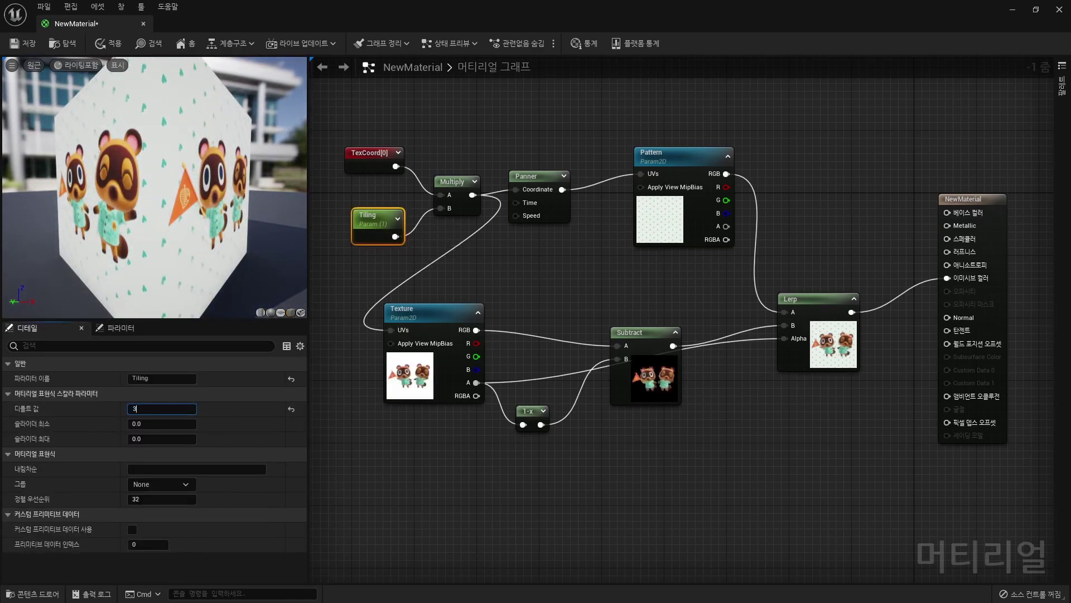
key("Return")
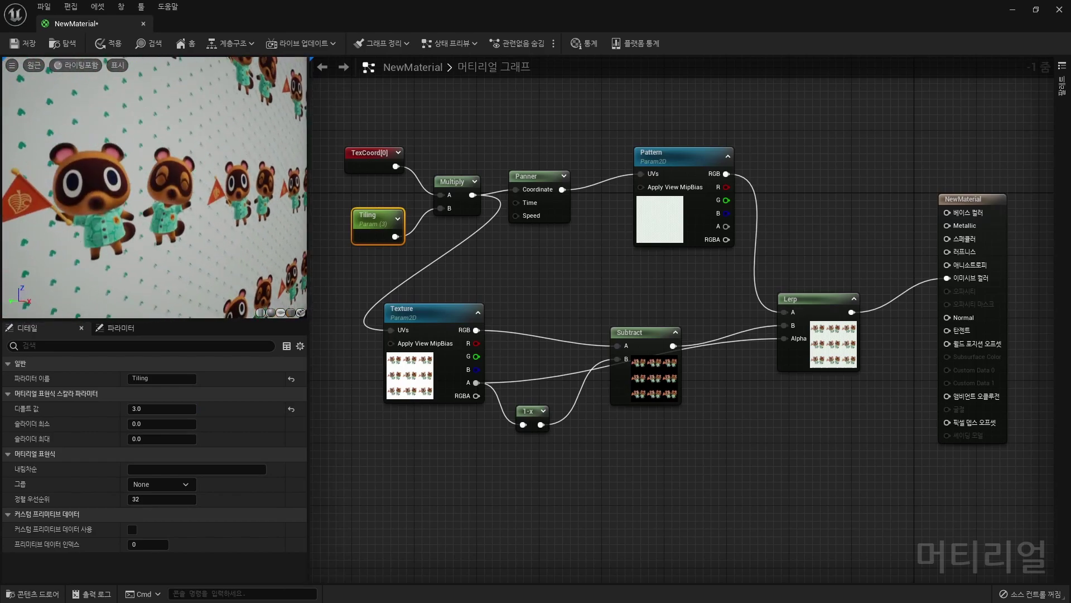
Turn the preview cube to face the camera and apply the material changes
left_click_drag(308, 452, 362, 452)
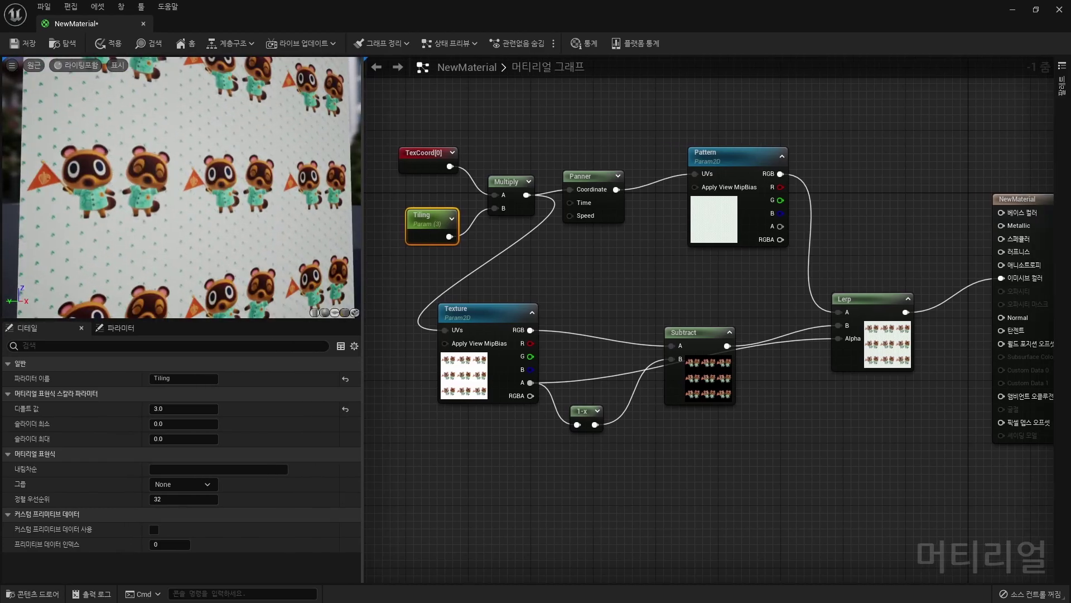
mouse_move(184, 189)
left_mouse_down()
mouse_move(223, 190)
mouse_move(184, 190)
left_mouse_up()
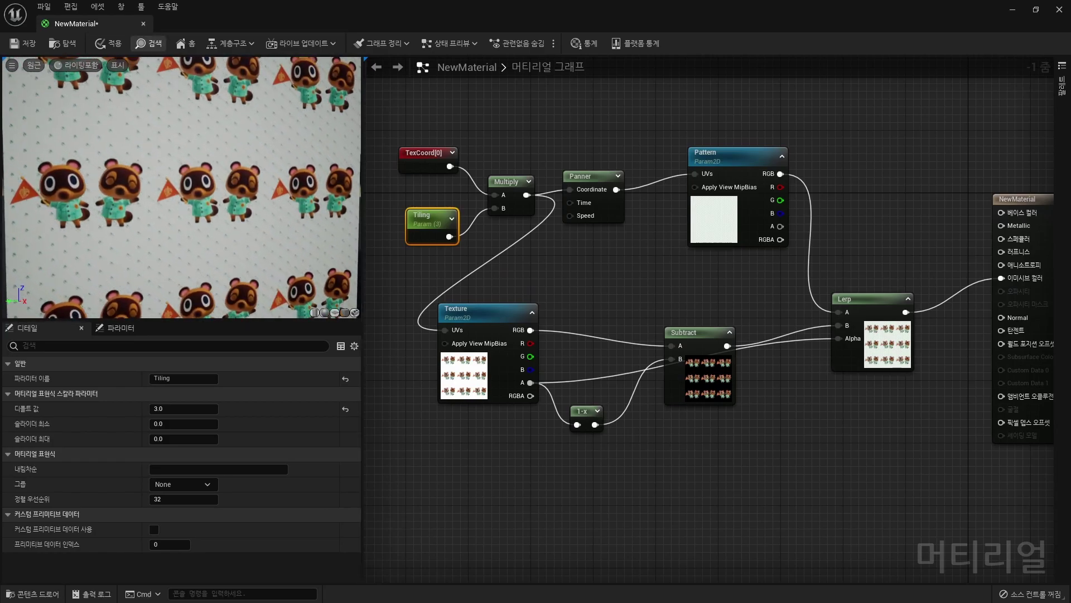
left_click(109, 45)
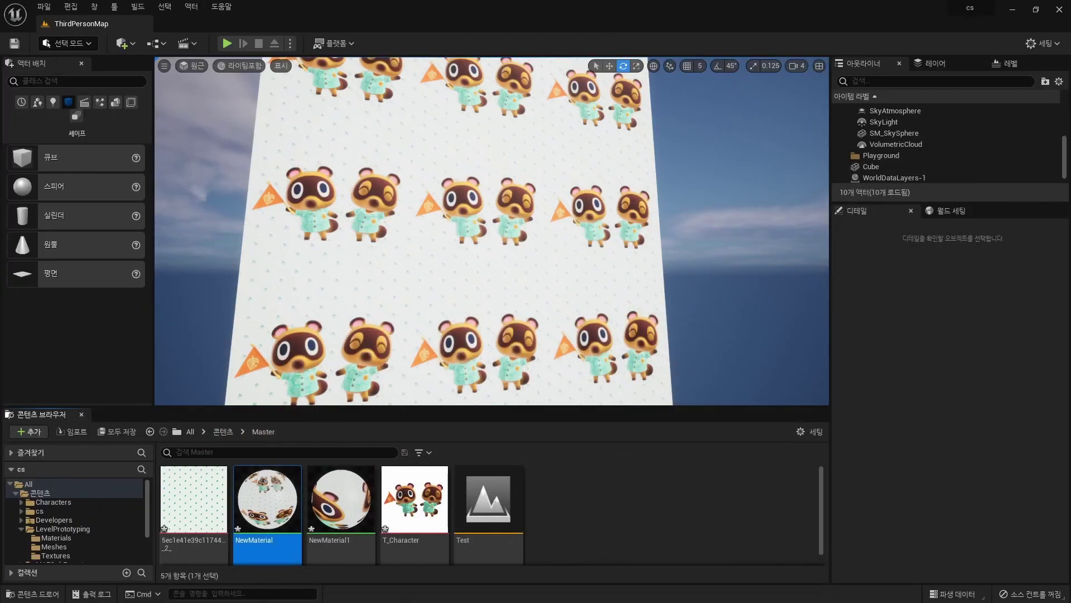
Select the cube, go full-screen with F11, and rotate it to view raccoons over the leaf pattern
left_click(491, 246)
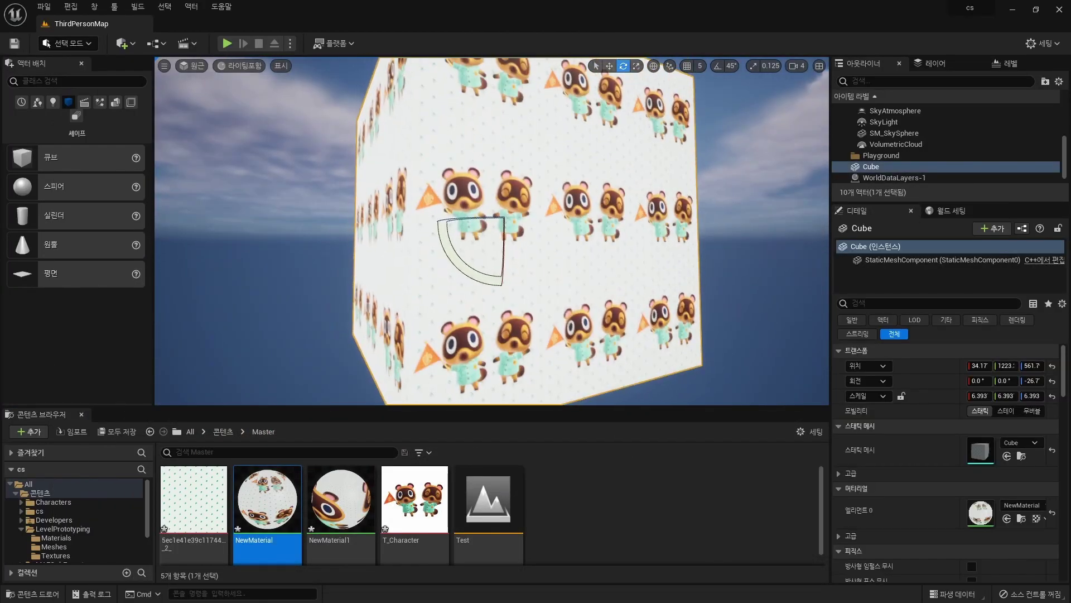
key("F11")
mouse_move(591, 319)
left_mouse_down()
mouse_move(461, 320)
mouse_move(558, 312)
left_mouse_up()
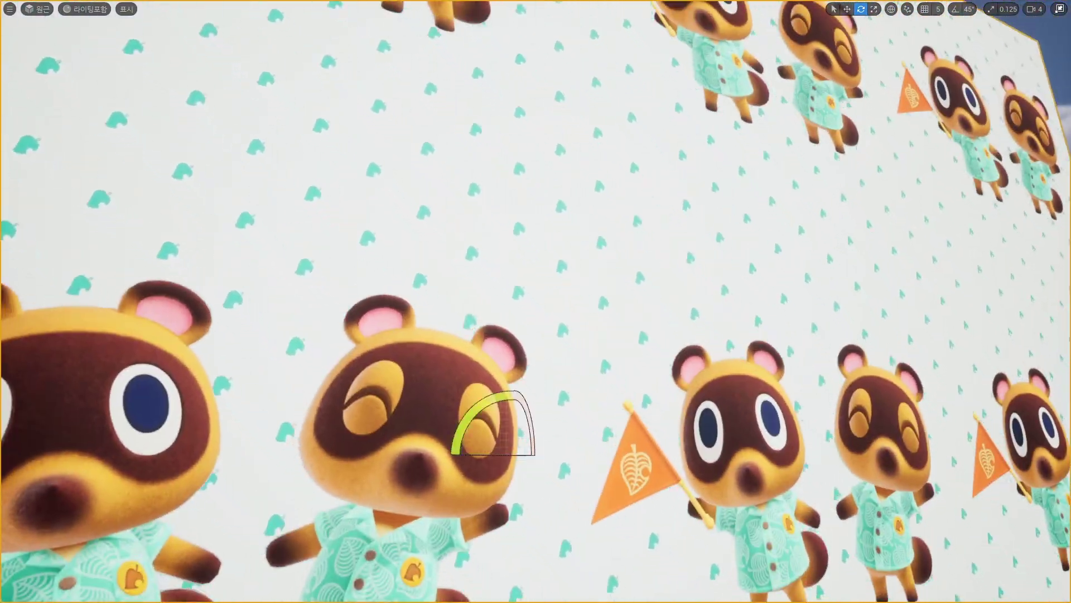
left_click_drag(495, 430, 536, 390)
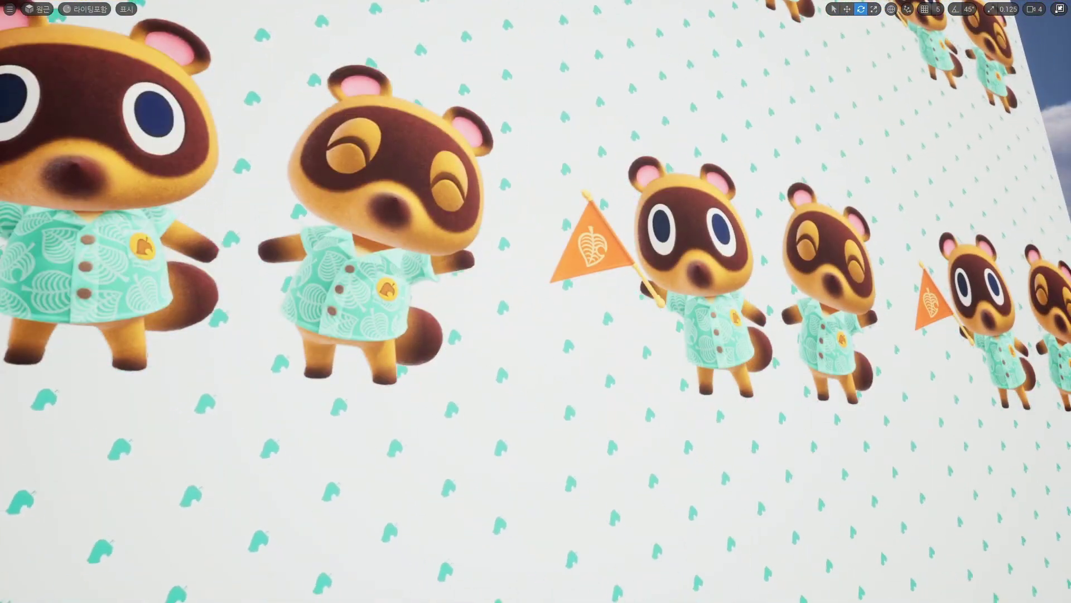